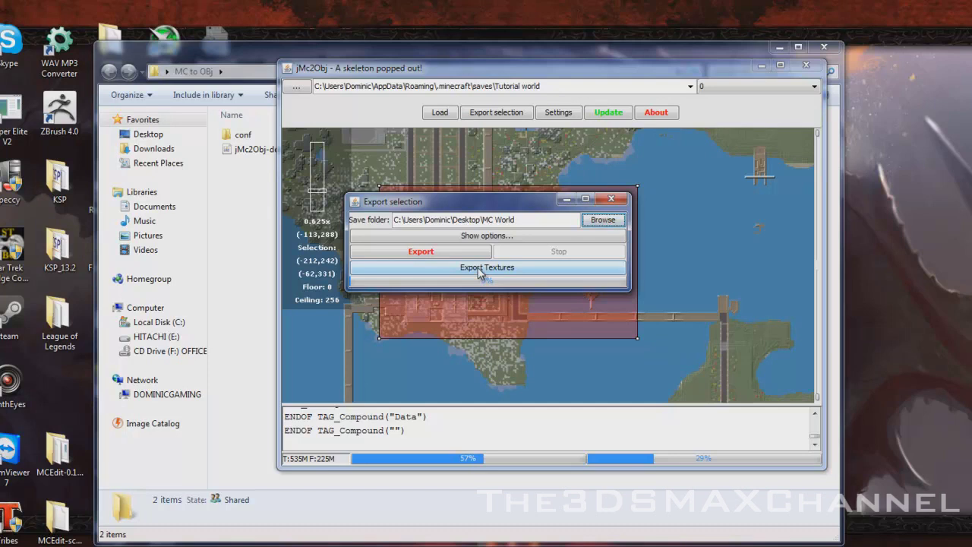
Step: Export the selected world area to the MC World folder and export its textures from Minecraft at 1x scale
{"action": "left_click", "coordinate": [461, 255]}
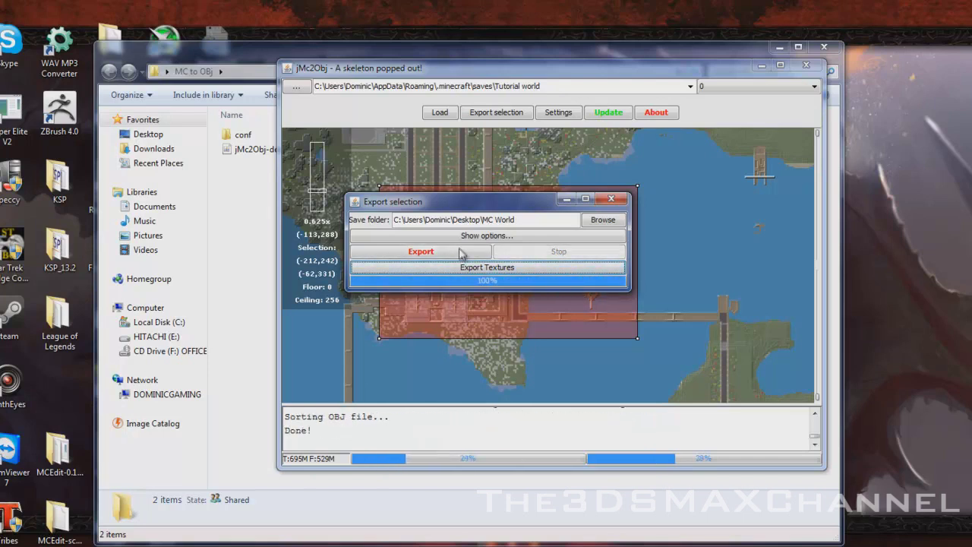
{"action": "left_click", "coordinate": [518, 267]}
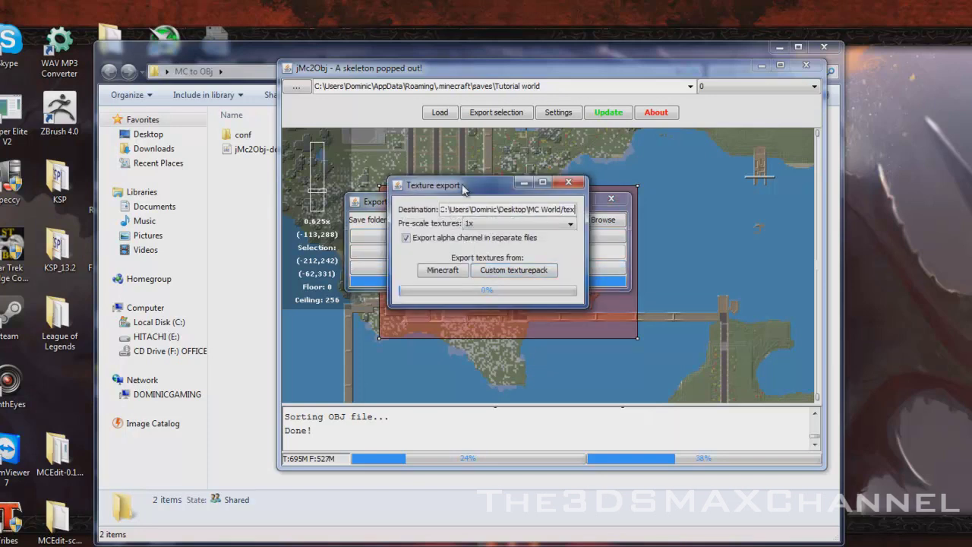
{"action": "left_click_drag", "start_coordinate": [464, 183], "coordinate": [453, 191]}
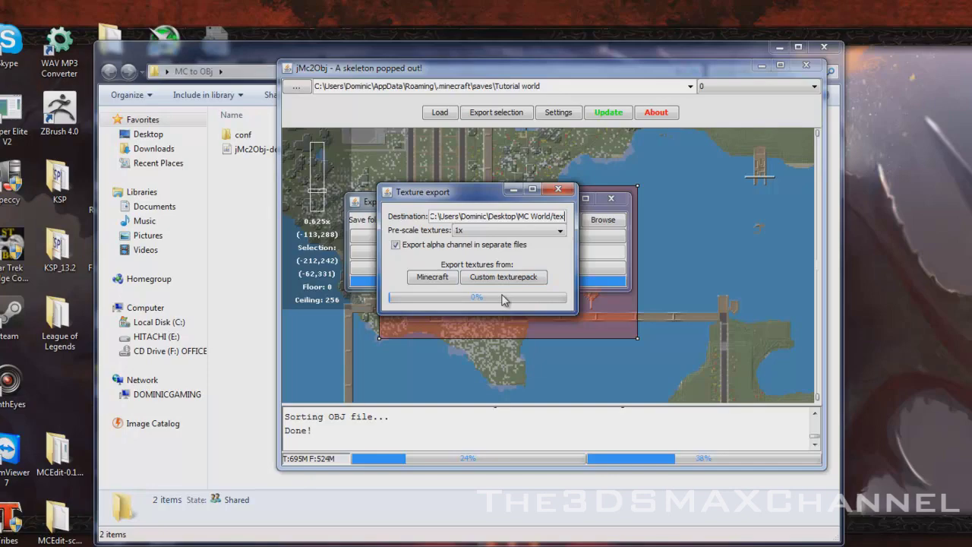
{"action": "left_click", "coordinate": [435, 281]}
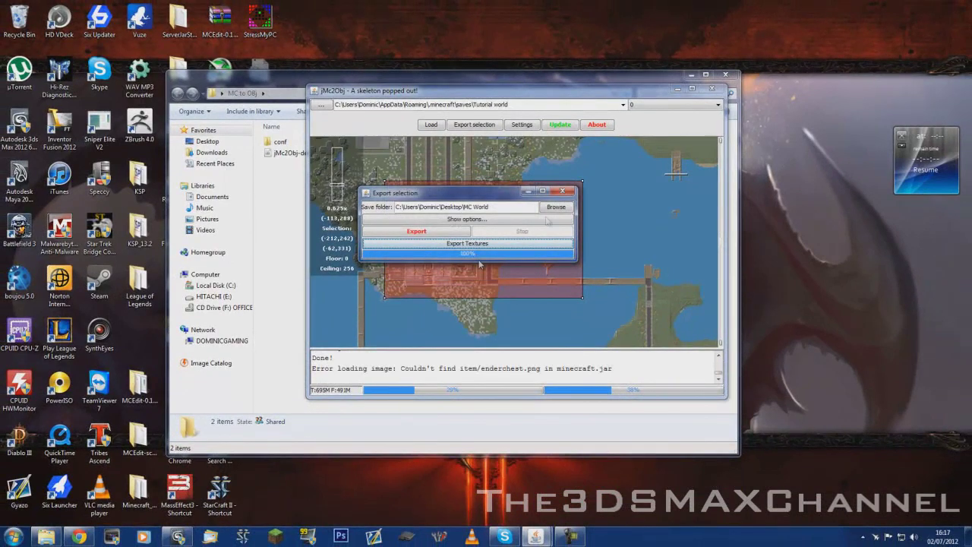
Step: Close the exporter and the MC to OBj folder window, and open the MC World folder to check the exported files
{"action": "left_click", "coordinate": [563, 191]}
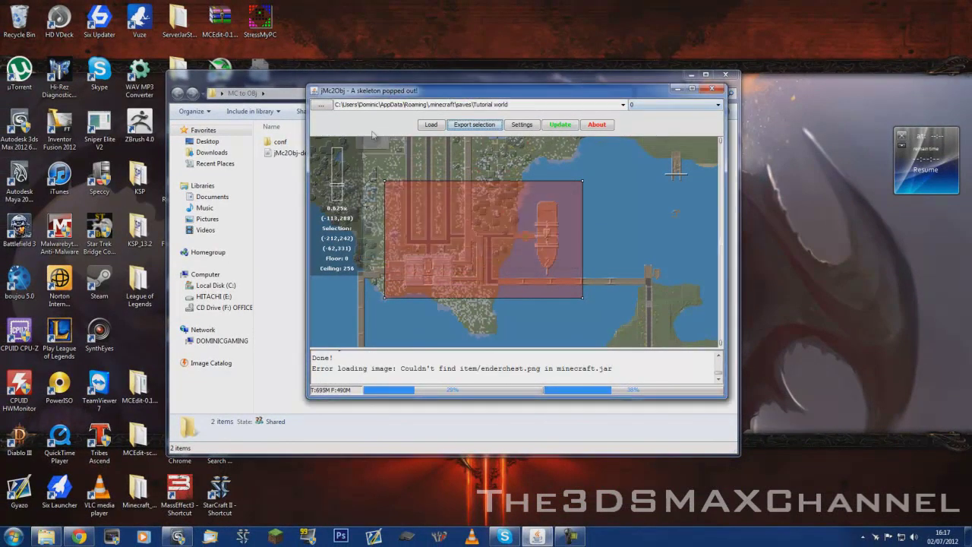
{"action": "left_click", "coordinate": [717, 79]}
{"action": "left_click", "coordinate": [725, 75]}
{"action": "left_click", "coordinate": [713, 89]}
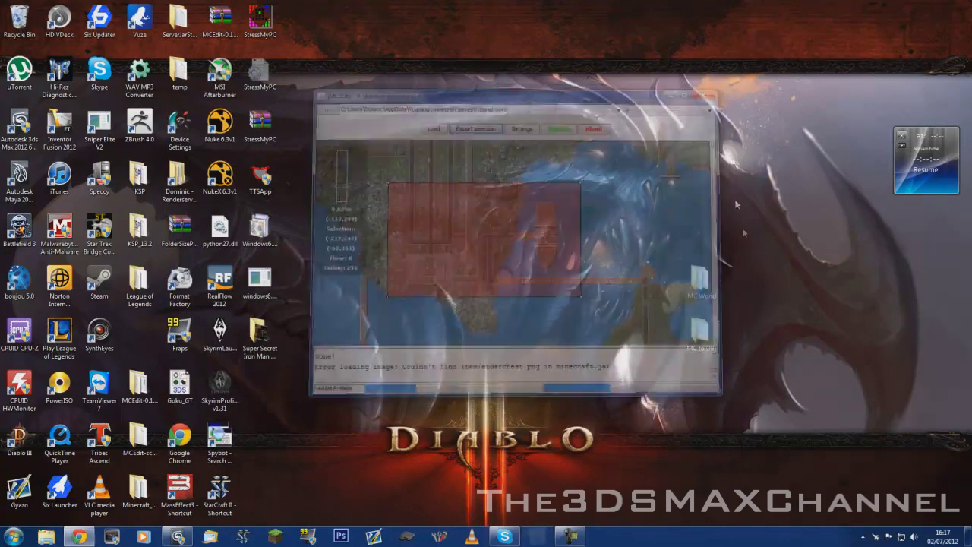
{"action": "double_click", "coordinate": [700, 282]}
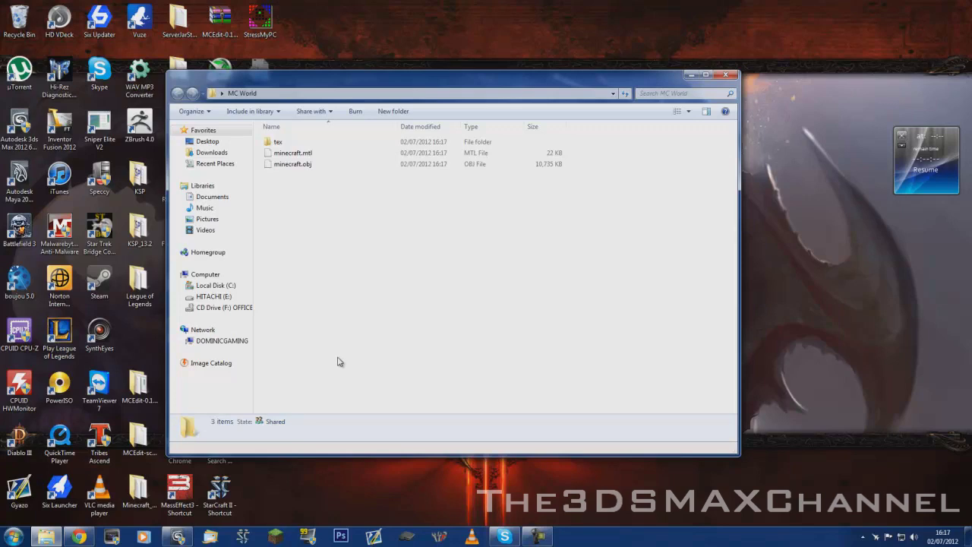
Step: Switch to 3ds Max and choose minecraft.obj from the desktop's MC World folder as the file to import
{"action": "left_click", "coordinate": [180, 537]}
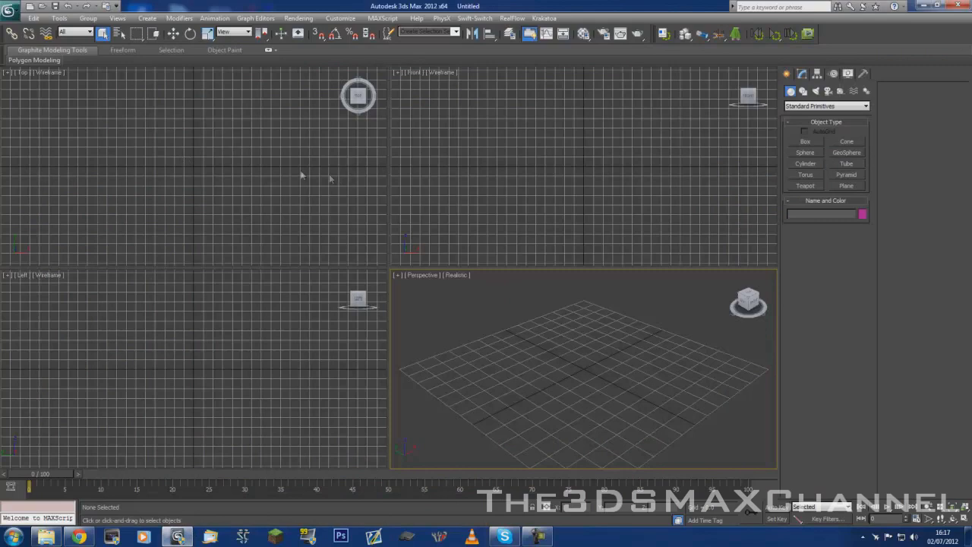
{"action": "left_click", "coordinate": [8, 13]}
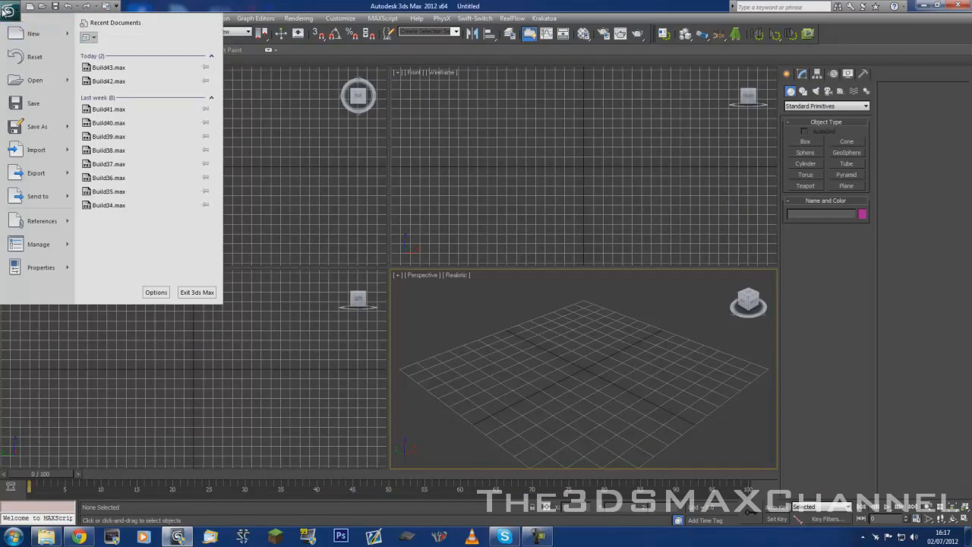
{"action": "left_click", "coordinate": [35, 153]}
{"action": "left_click", "coordinate": [8, 13]}
{"action": "left_click", "coordinate": [8, 13]}
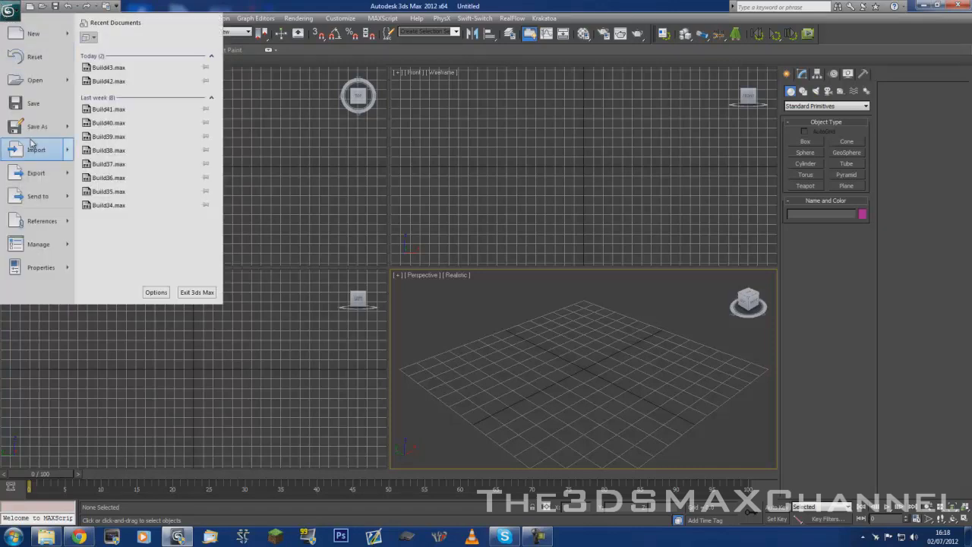
{"action": "left_click", "coordinate": [51, 150]}
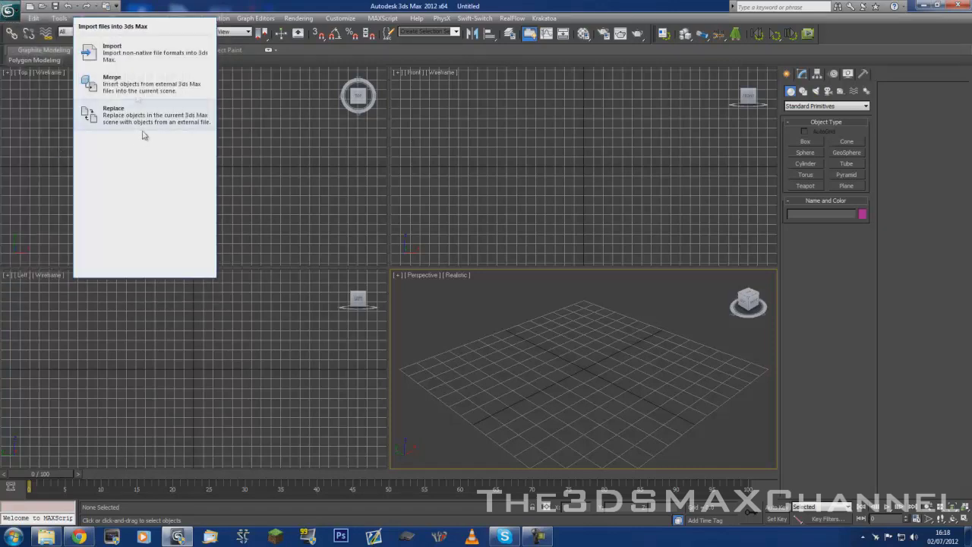
{"action": "left_click", "coordinate": [151, 56]}
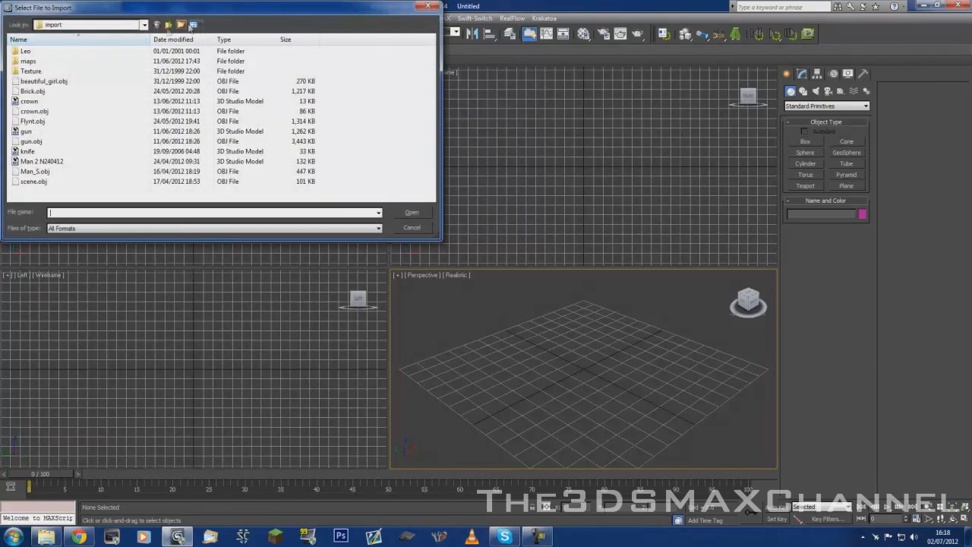
{"action": "left_click", "coordinate": [54, 25]}
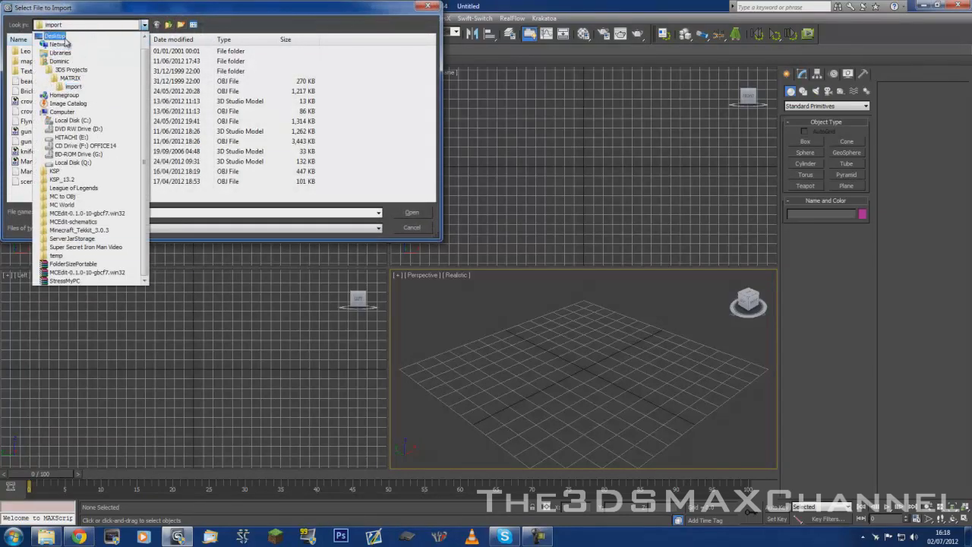
{"action": "left_click", "coordinate": [65, 38]}
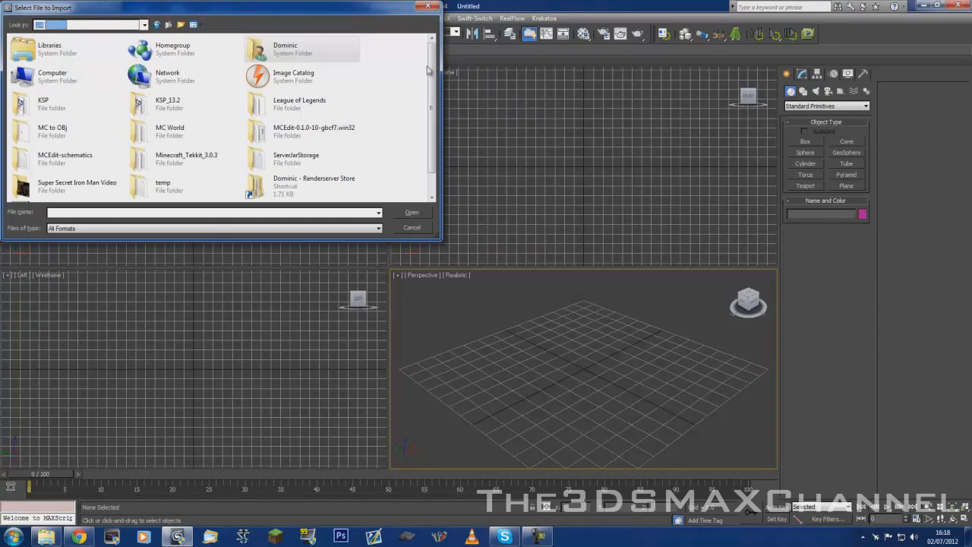
{"action": "double_click", "coordinate": [171, 134]}
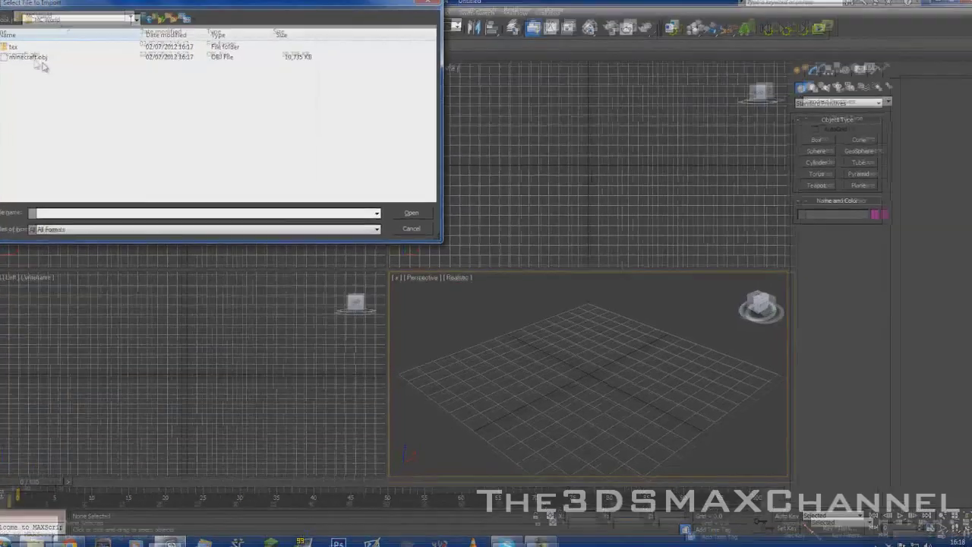
{"action": "double_click", "coordinate": [39, 61]}
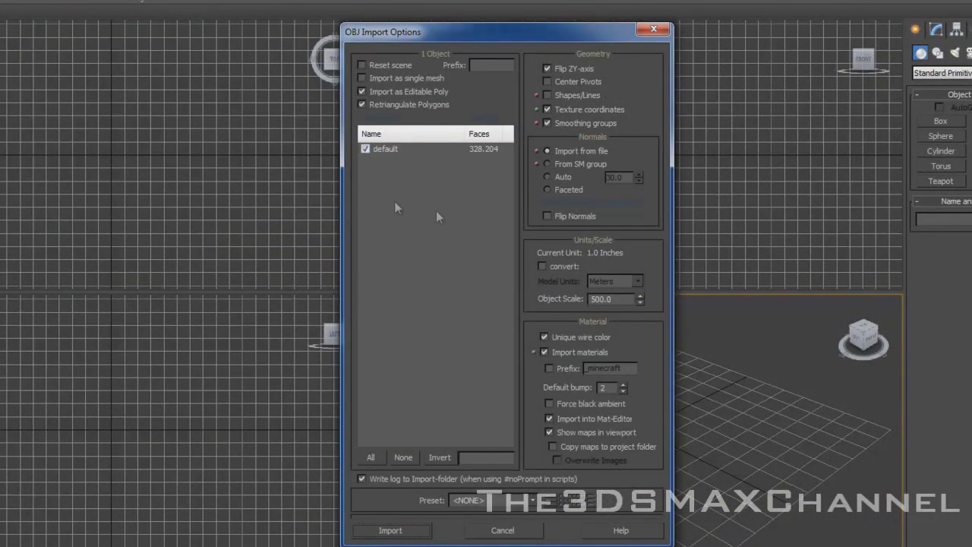
Step: Enable importing as a single mesh in the OBJ options and start the import
{"action": "left_click_drag", "start_coordinate": [433, 31], "coordinate": [445, 32]}
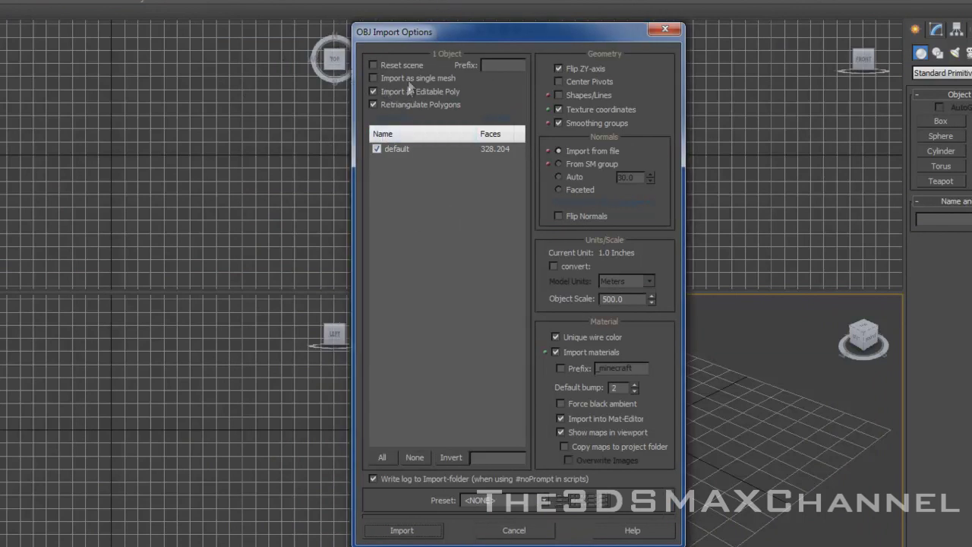
{"action": "left_click_drag", "start_coordinate": [446, 39], "coordinate": [393, 40]}
{"action": "left_click", "coordinate": [334, 78]}
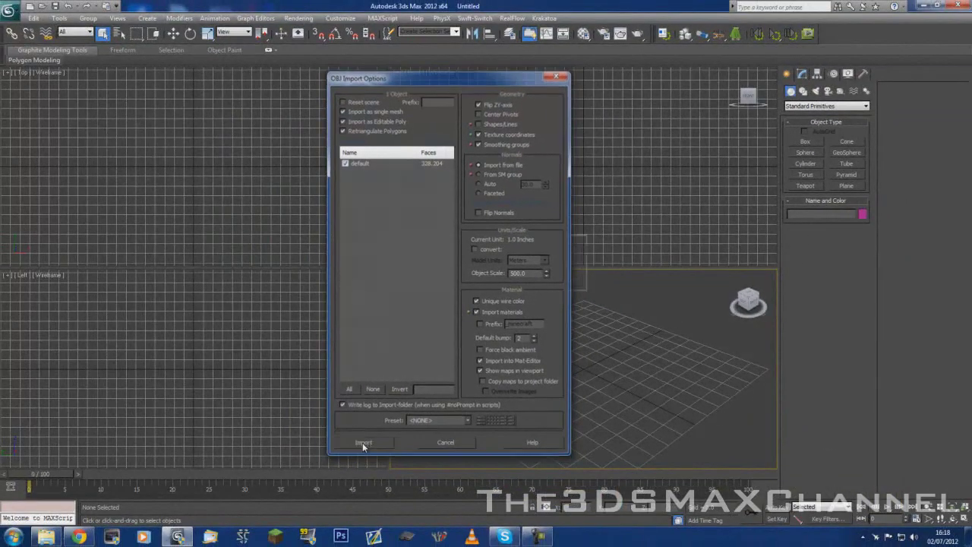
{"action": "left_click", "coordinate": [362, 443]}
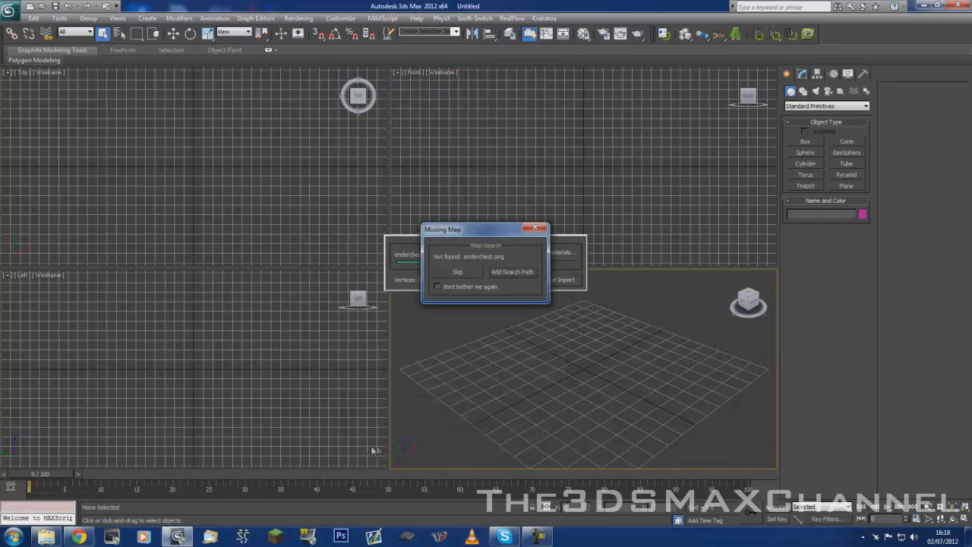
Step: Add the tex folder inside MC World as a search path for the missing enderchest.png map
{"action": "left_click_drag", "start_coordinate": [486, 230], "coordinate": [628, 229]}
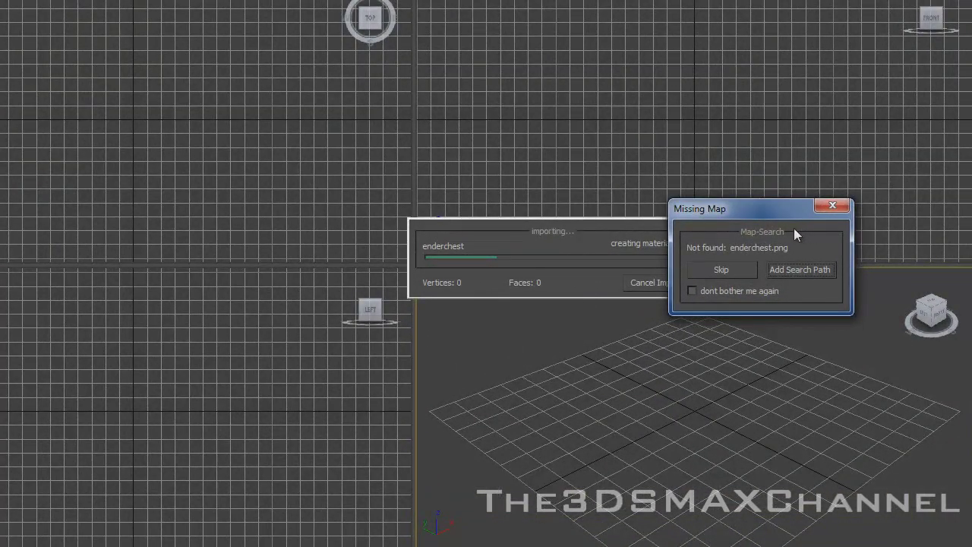
{"action": "left_click", "coordinate": [799, 271]}
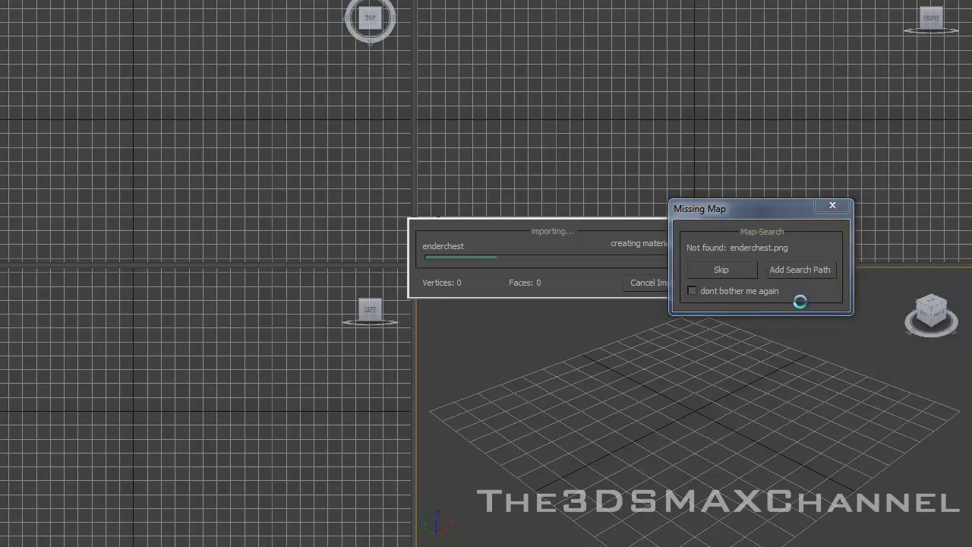
{"action": "scroll", "coordinate": [610, 319], "scroll_direction": "up", "scroll_amount": 1}
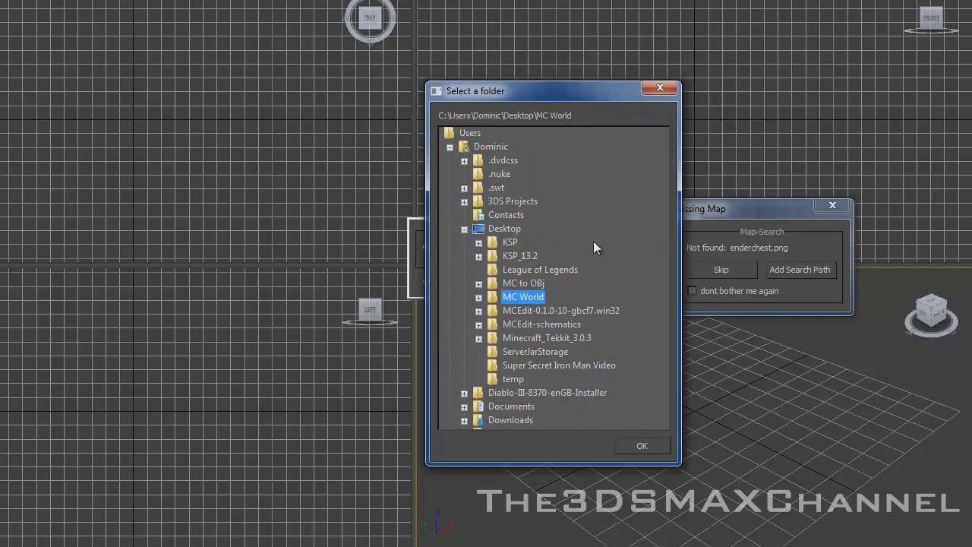
{"action": "left_click", "coordinate": [478, 297]}
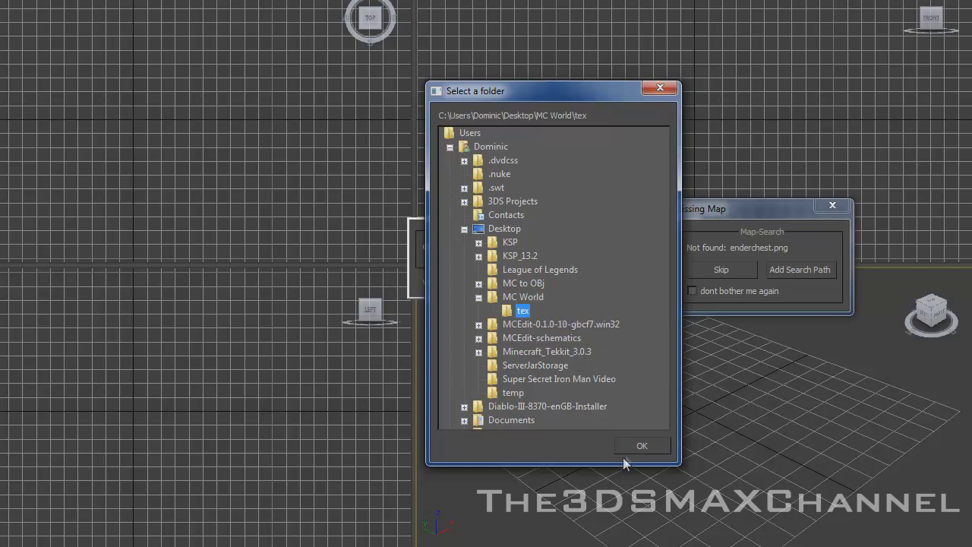
{"action": "left_click", "coordinate": [640, 447]}
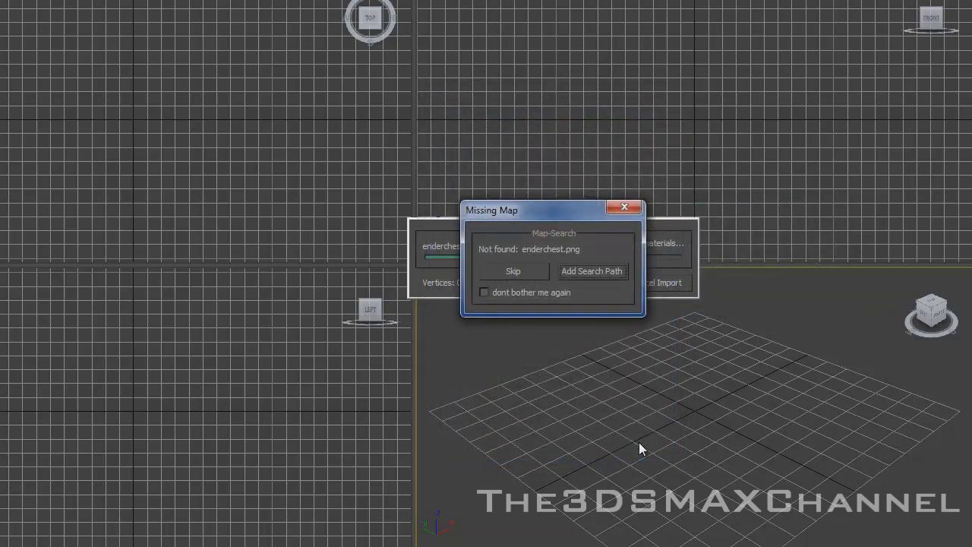
Step: Skip the missing enderchest.png map and dismiss the import summary to finish importing the world
{"action": "left_click_drag", "start_coordinate": [518, 206], "coordinate": [236, 174]}
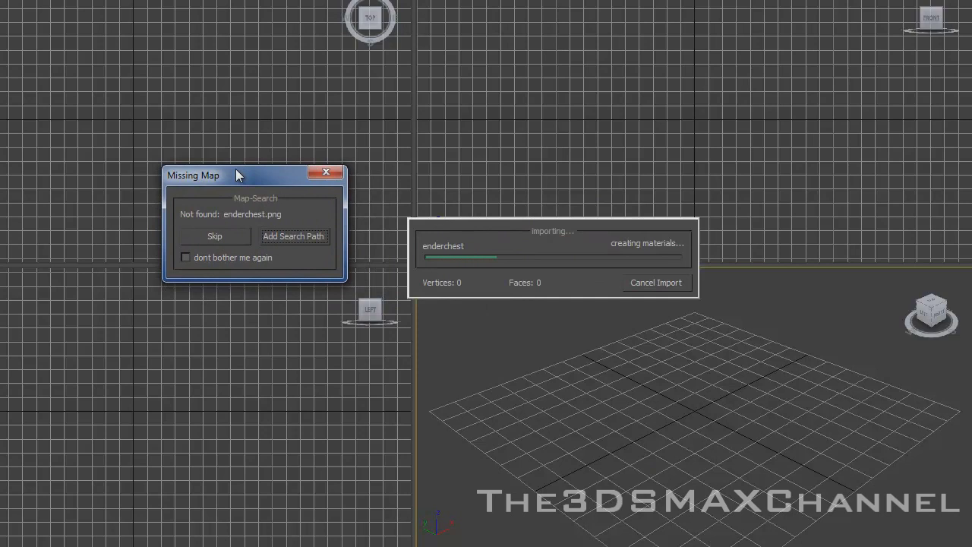
{"action": "left_click", "coordinate": [230, 236]}
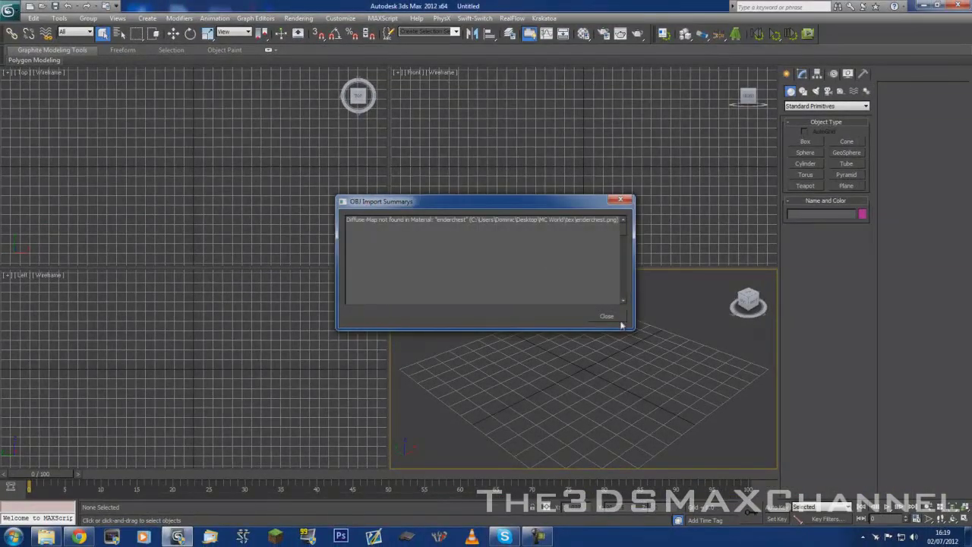
{"action": "left_click", "coordinate": [606, 316]}
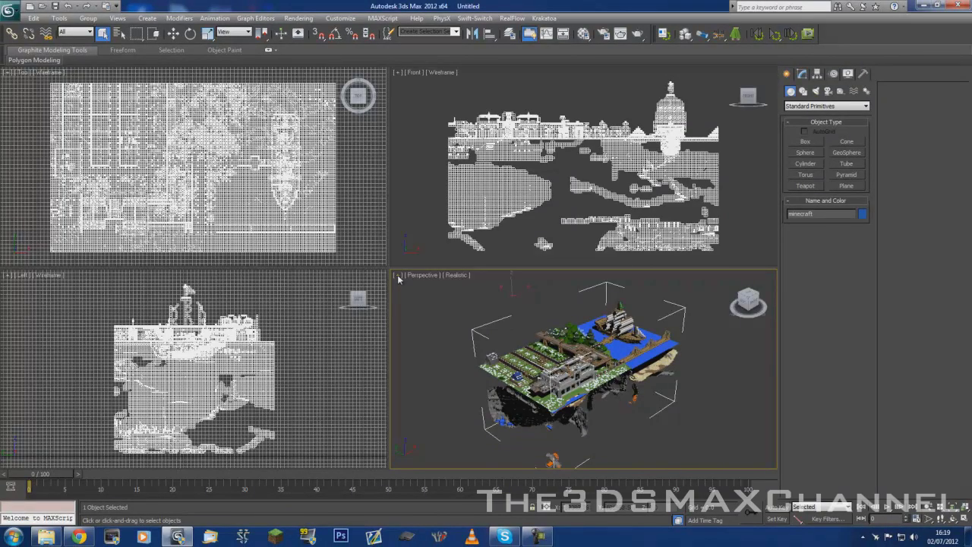
Step: Maximize the Perspective viewport and examine the imported Minecraft world's buildings and textures up close
{"action": "left_click", "coordinate": [398, 276]}
{"action": "left_click", "coordinate": [448, 287]}
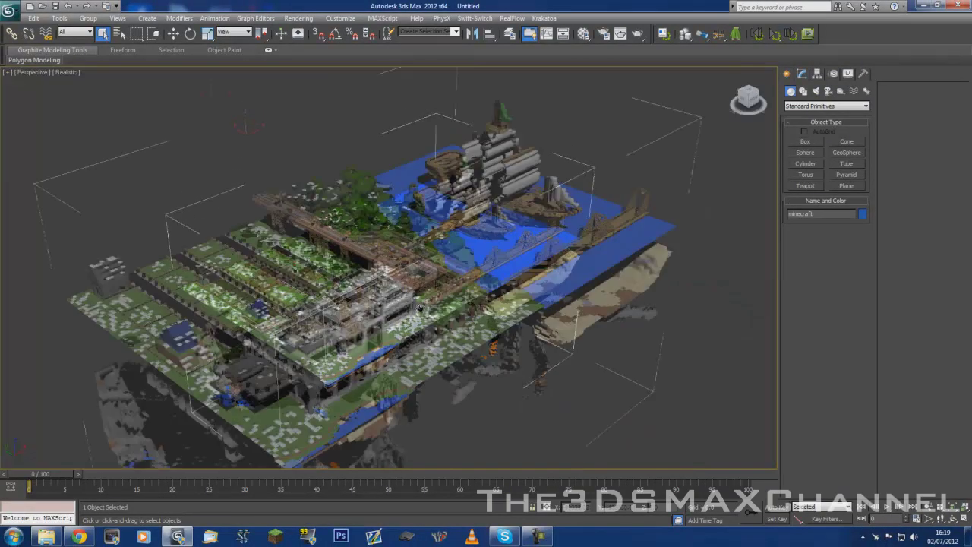
{"action": "scroll", "coordinate": [418, 301], "scroll_direction": "up", "scroll_amount": 10}
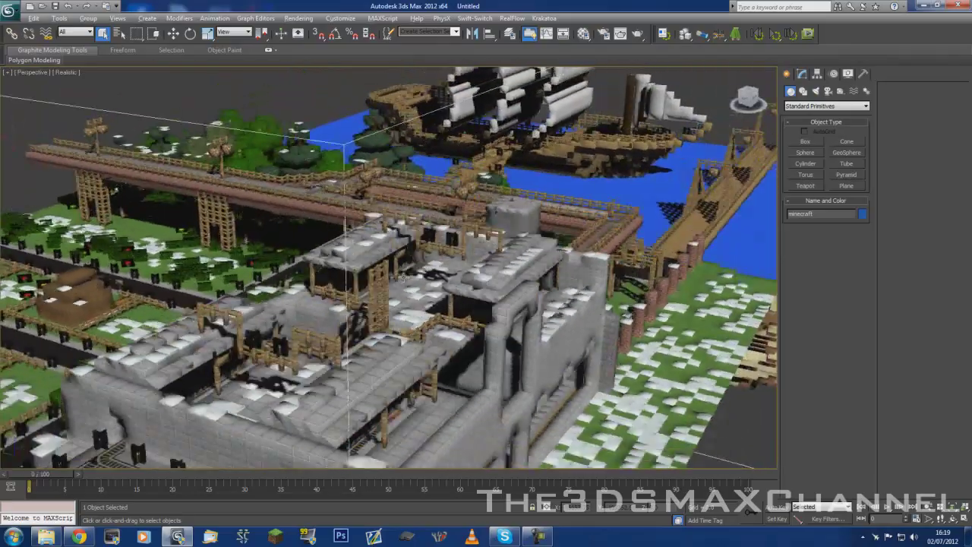
{"action": "mouse_move", "coordinate": [402, 278]}
{"action": "middle_mouse_down", "text": "alt"}
{"action": "mouse_move", "coordinate": [398, 268]}
{"action": "mouse_move", "coordinate": [397, 281]}
{"action": "middle_mouse_up", "text": "alt"}
{"action": "scroll", "coordinate": [403, 278], "scroll_direction": "down", "scroll_amount": 4}
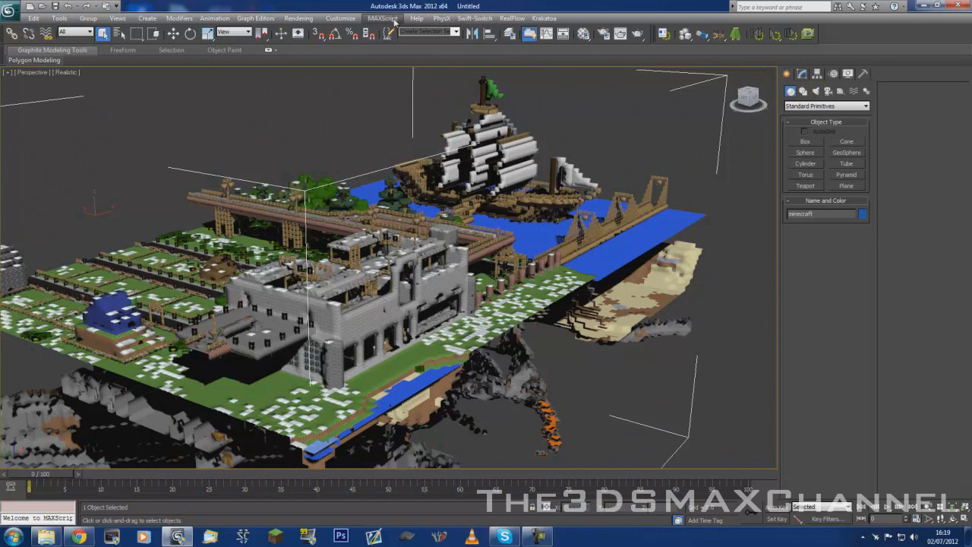
Step: Open the user path configuration and look through the list of external file paths
{"action": "left_click", "coordinate": [343, 21]}
{"action": "left_click", "coordinate": [347, 23]}
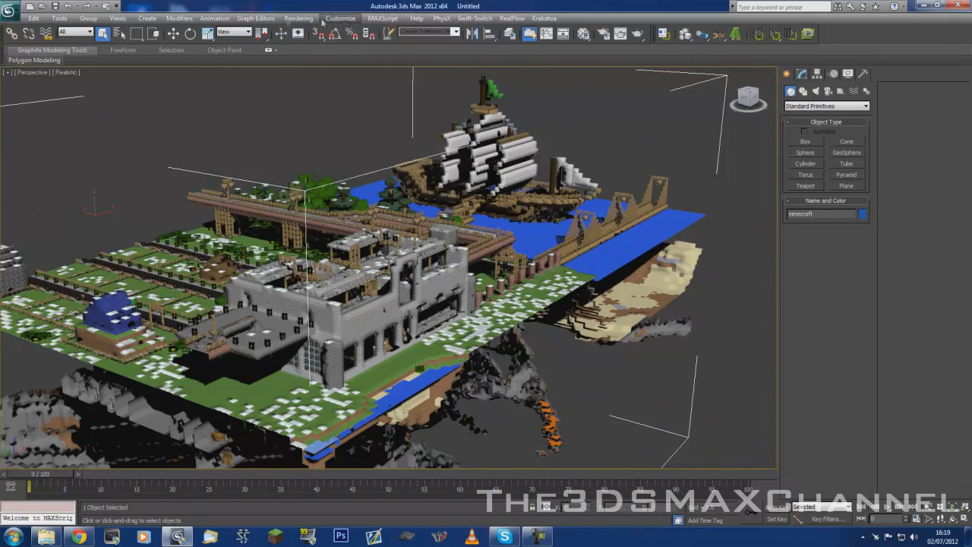
{"action": "left_click", "coordinate": [338, 19]}
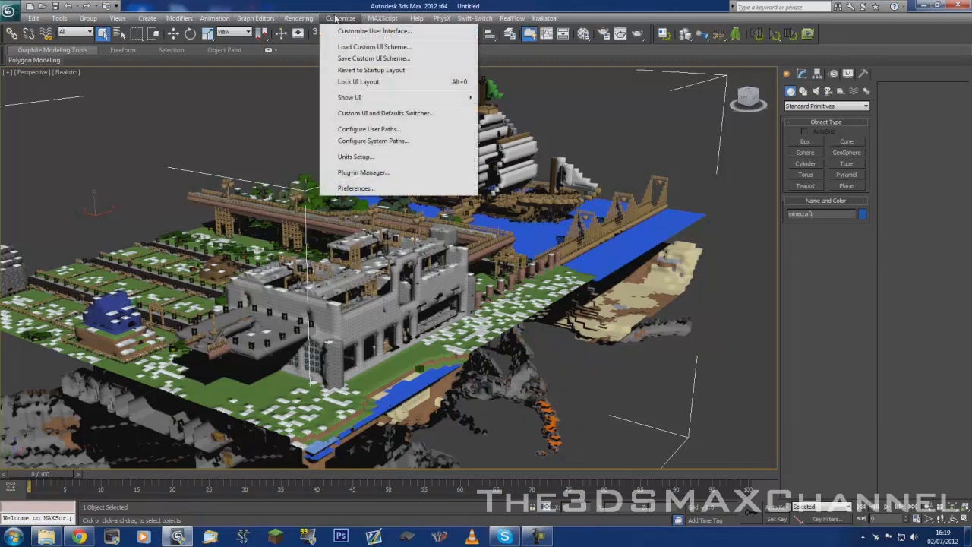
{"action": "left_click", "coordinate": [379, 131]}
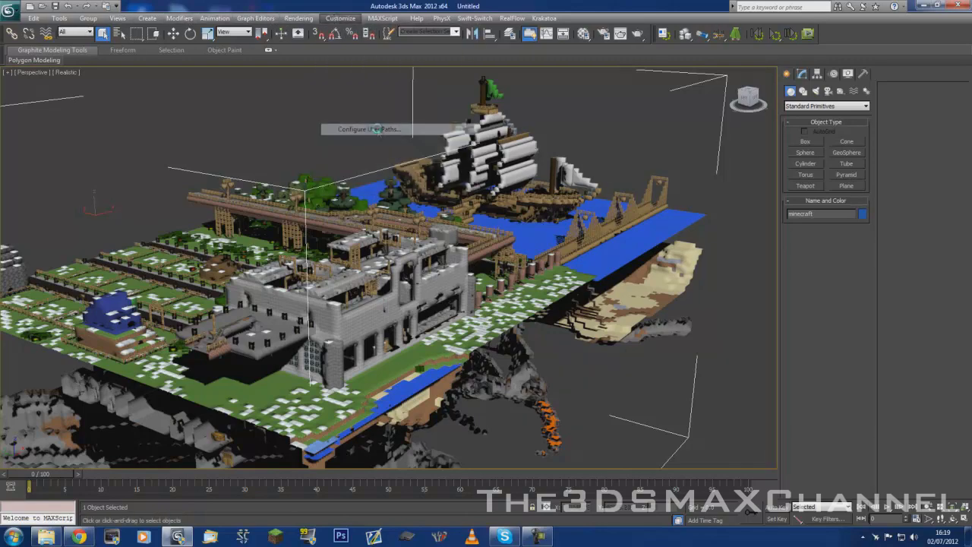
{"action": "left_click", "coordinate": [404, 184]}
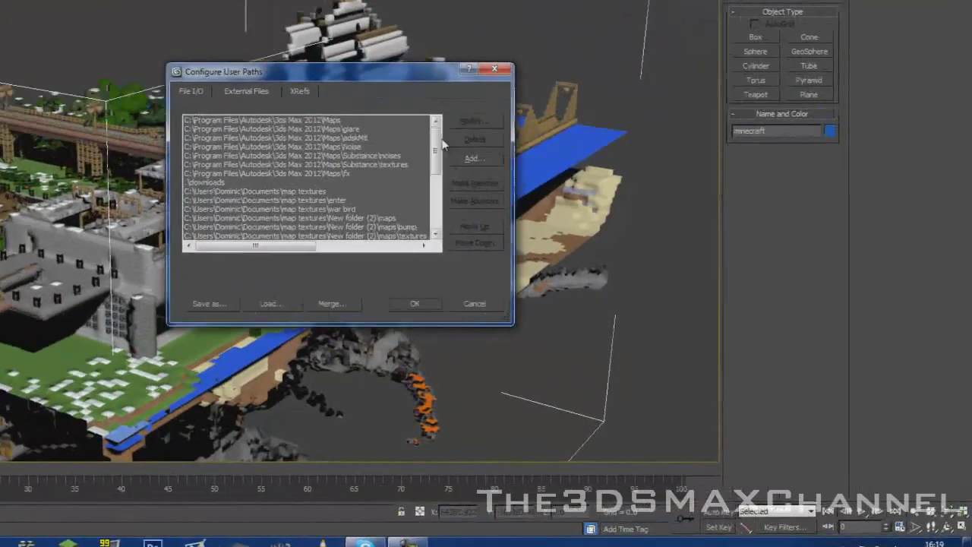
{"action": "left_click_drag", "start_coordinate": [558, 226], "coordinate": [556, 288]}
{"action": "left_click_drag", "start_coordinate": [373, 201], "coordinate": [369, 99]}
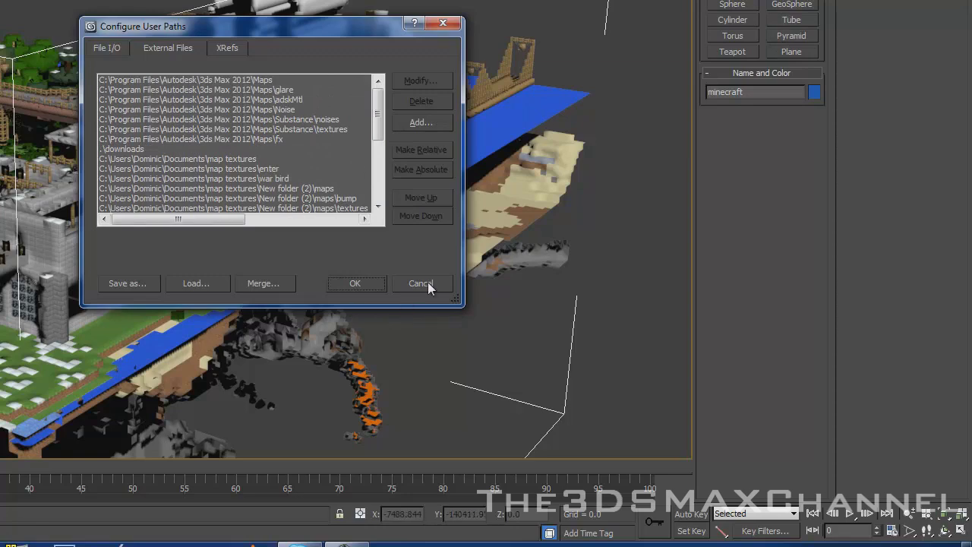
Step: Dismiss the user path configuration and examine the castle walls and the underside of the imported world, finishing with the whole model in view
{"action": "left_click", "coordinate": [405, 279]}
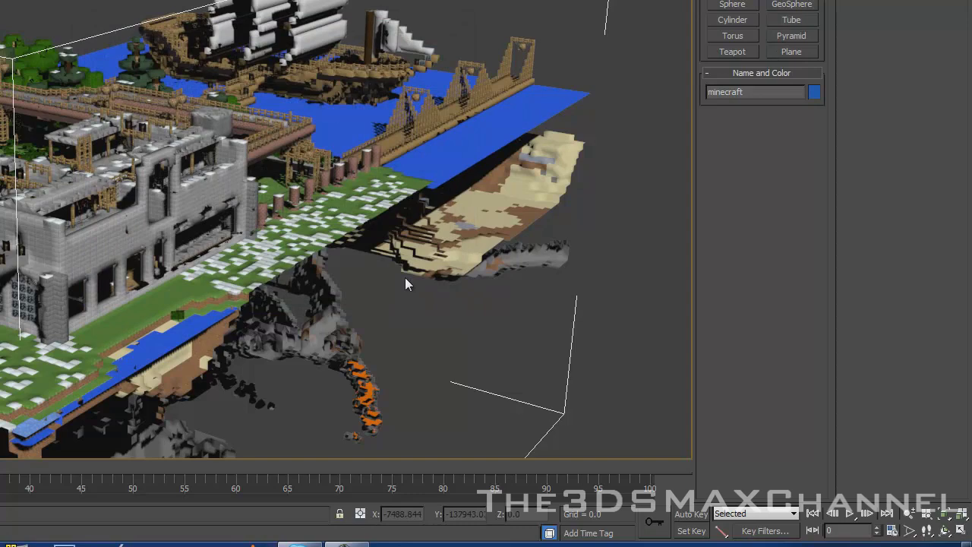
{"action": "middle_click_drag", "start_coordinate": [164, 182], "coordinate": [227, 131]}
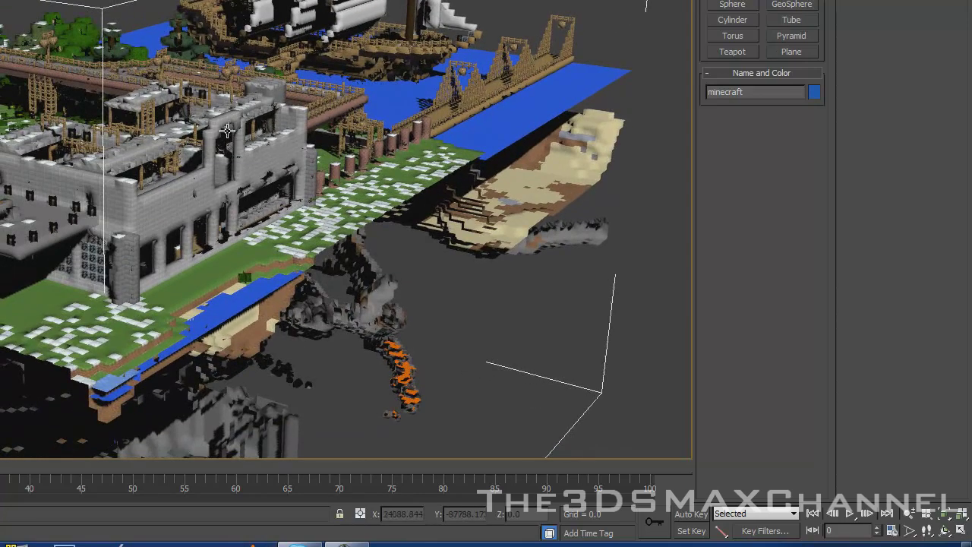
{"action": "scroll", "coordinate": [195, 96], "scroll_direction": "up", "scroll_amount": 10}
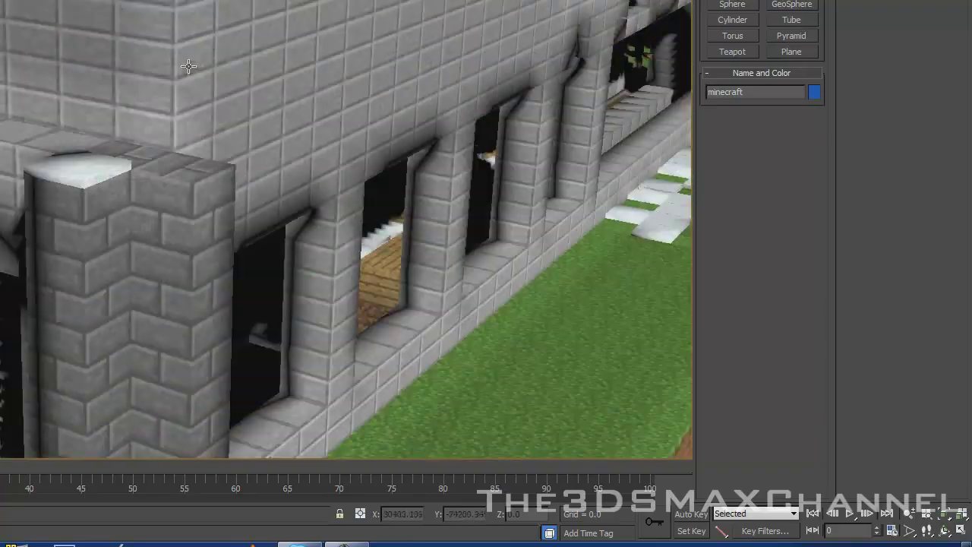
{"action": "key", "text": "shift+z"}
{"action": "key", "text": "shift+z"}
{"action": "key", "text": "shift+z"}
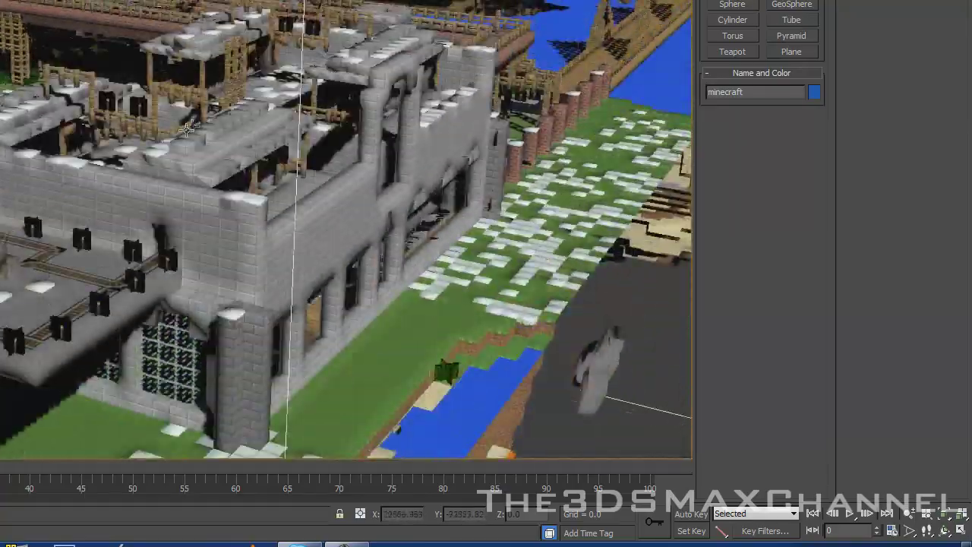
{"action": "middle_click_drag", "start_coordinate": [186, 129], "coordinate": [232, 115], "text": "alt"}
{"action": "scroll", "coordinate": [233, 113], "scroll_direction": "down", "scroll_amount": 10}
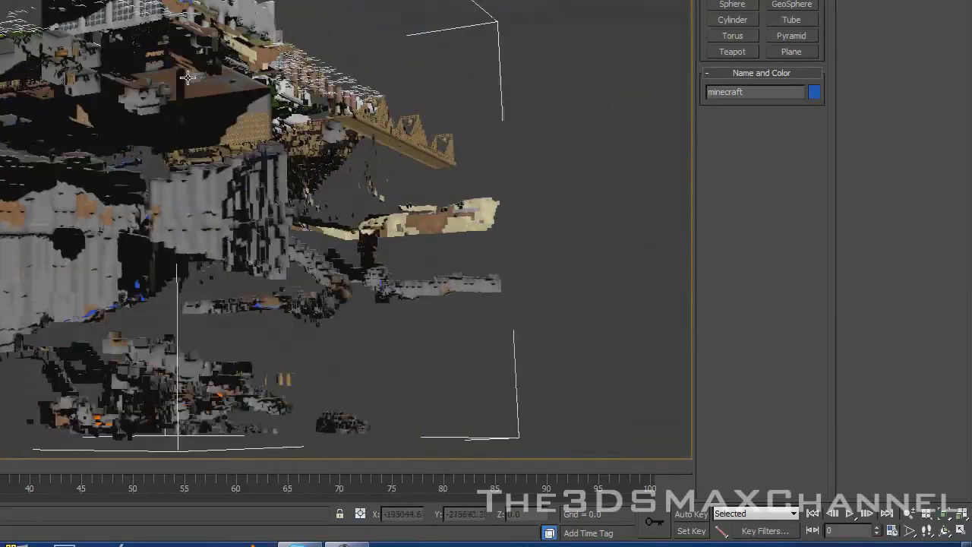
{"action": "mouse_move", "coordinate": [185, 108]}
{"action": "middle_mouse_down", "text": "alt"}
{"action": "mouse_move", "coordinate": [190, 144]}
{"action": "mouse_move", "coordinate": [173, 164]}
{"action": "mouse_move", "coordinate": [179, 121]}
{"action": "middle_mouse_up", "text": "alt"}
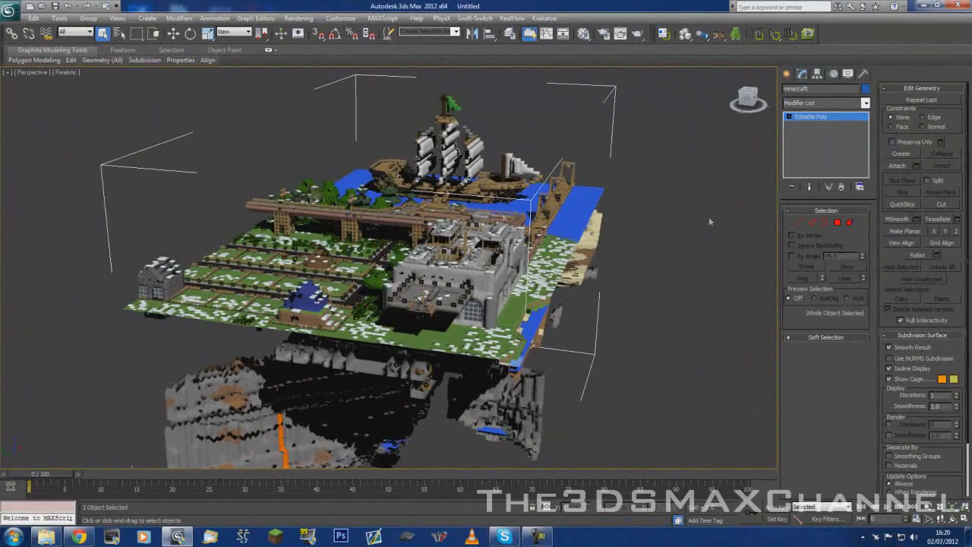
{"action": "middle_click_drag", "start_coordinate": [266, 106], "coordinate": [303, 22]}
{"action": "key", "text": "z"}
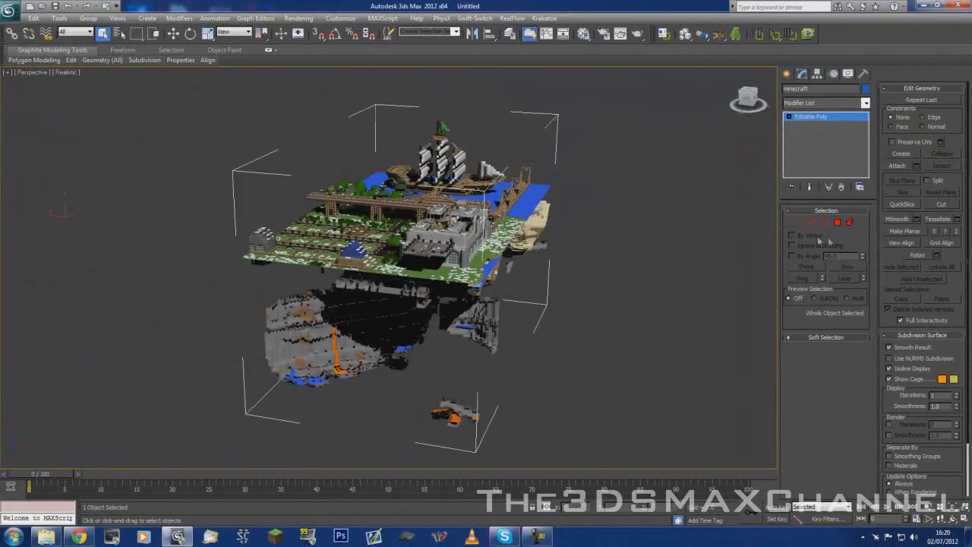
Step: Select all polygons of the minecraft mesh, remove them from smoothing group 1, and leave polygon editing
{"action": "left_click", "coordinate": [837, 222]}
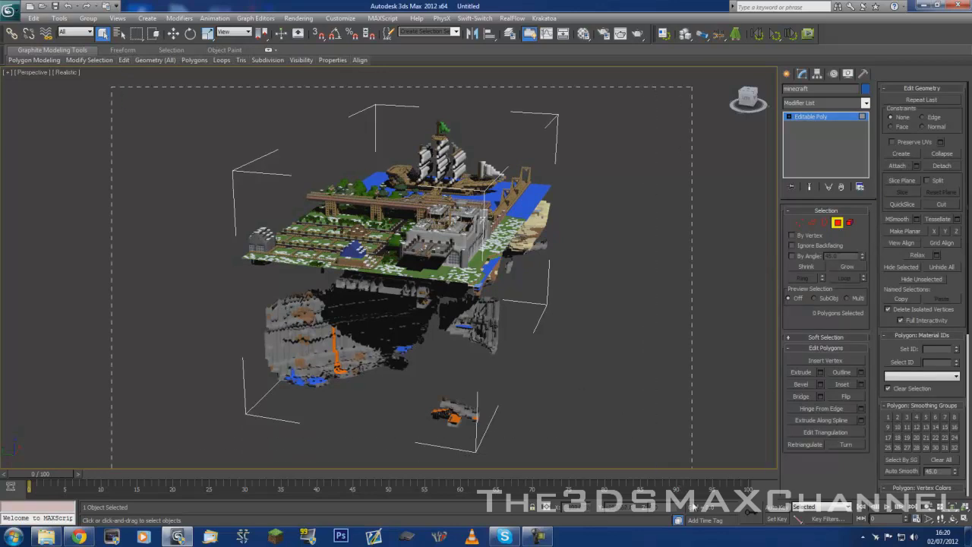
{"action": "key", "text": "ctrl+a"}
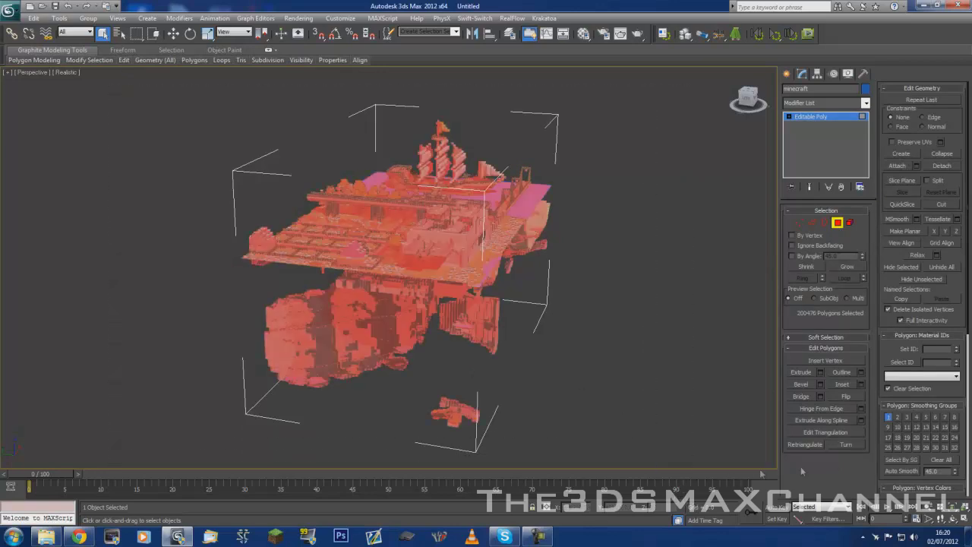
{"action": "left_click_drag", "start_coordinate": [954, 396], "coordinate": [942, 340]}
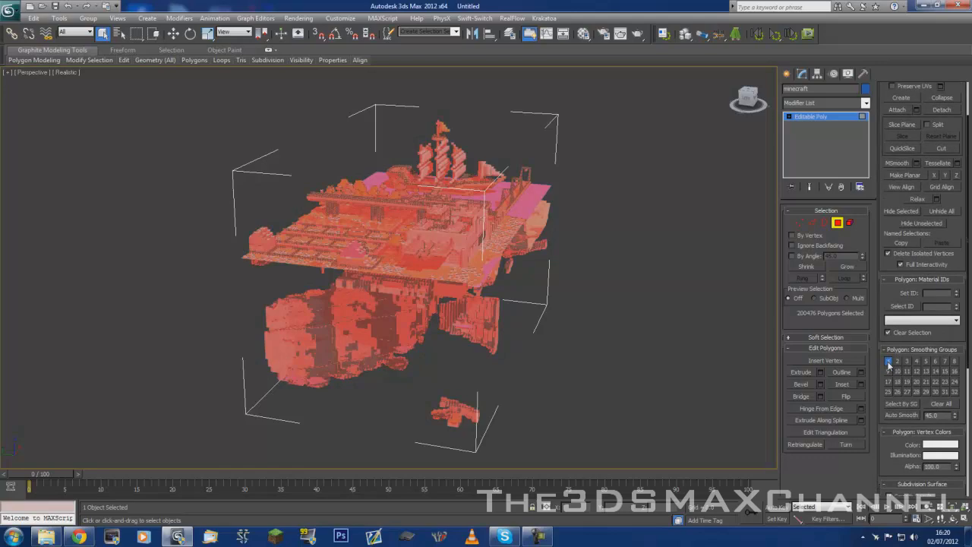
{"action": "left_click", "coordinate": [571, 333]}
{"action": "middle_click_drag", "start_coordinate": [571, 333], "coordinate": [459, 355]}
{"action": "scroll", "coordinate": [572, 355], "scroll_direction": "up", "scroll_amount": 6}
{"action": "left_click", "coordinate": [838, 223]}
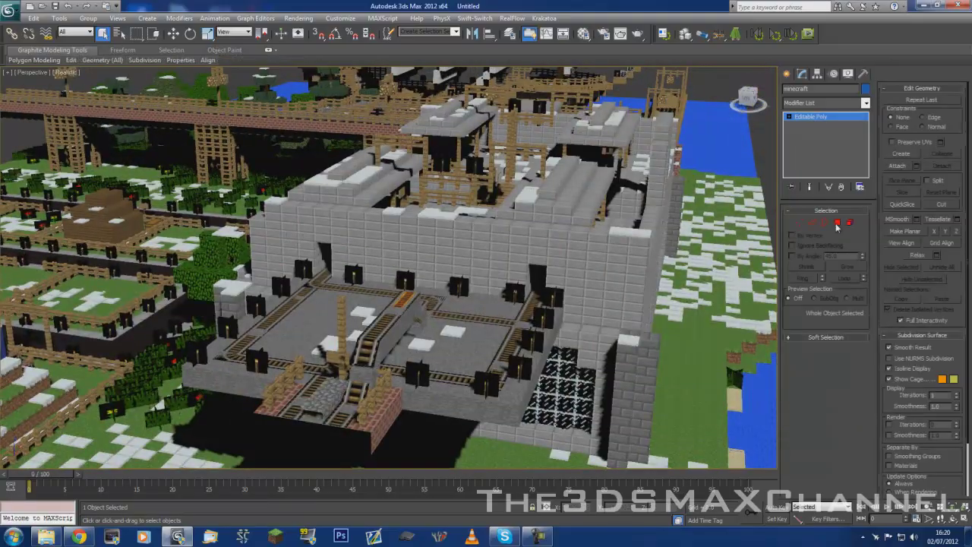
Step: Inspect the castle's garden-side facade, windows and block edges up close
{"action": "middle_click_drag", "start_coordinate": [325, 218], "coordinate": [253, 239], "text": "alt"}
{"action": "scroll", "coordinate": [417, 278], "scroll_direction": "up", "scroll_amount": 5}
{"action": "middle_click_drag", "start_coordinate": [417, 278], "coordinate": [15, 304]}
{"action": "middle_click_drag", "start_coordinate": [646, 225], "coordinate": [553, 265]}
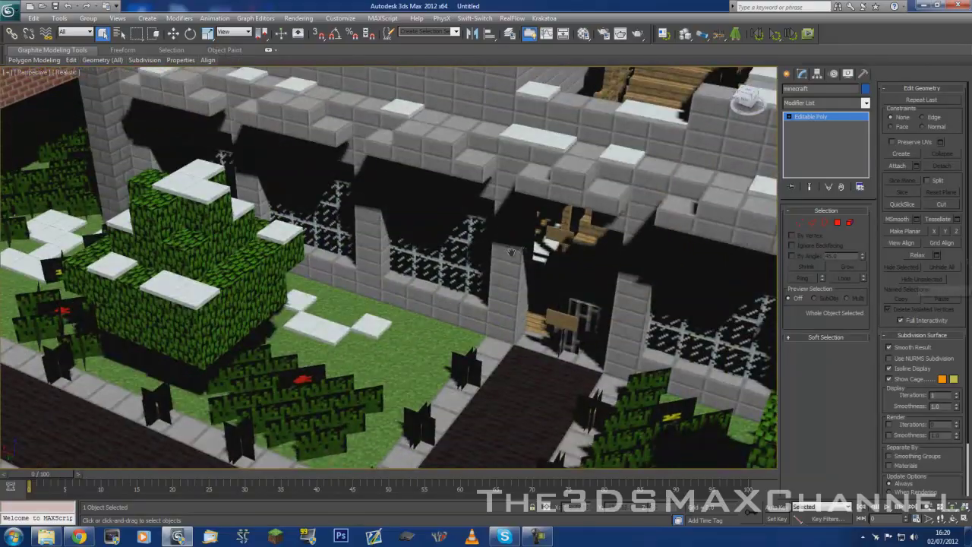
{"action": "middle_click_drag", "start_coordinate": [577, 198], "coordinate": [247, 301]}
{"action": "scroll", "coordinate": [246, 300], "scroll_direction": "down", "scroll_amount": 6}
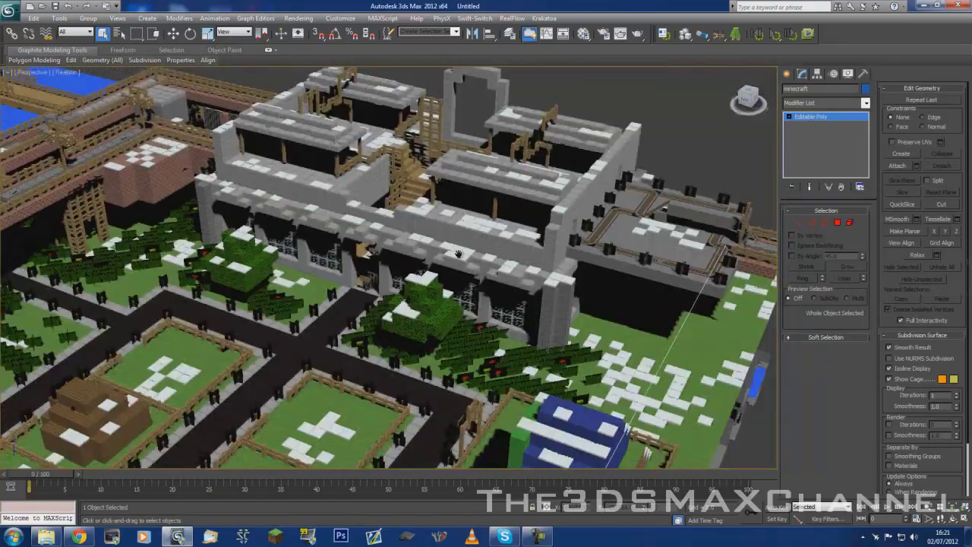
Step: Inspect the railway platform beside the castle and the torches and flowers along the garden paths
{"action": "middle_click_drag", "start_coordinate": [458, 253], "coordinate": [133, 218]}
{"action": "scroll", "coordinate": [349, 226], "scroll_direction": "up", "scroll_amount": 5}
{"action": "middle_click_drag", "start_coordinate": [341, 231], "coordinate": [558, 255]}
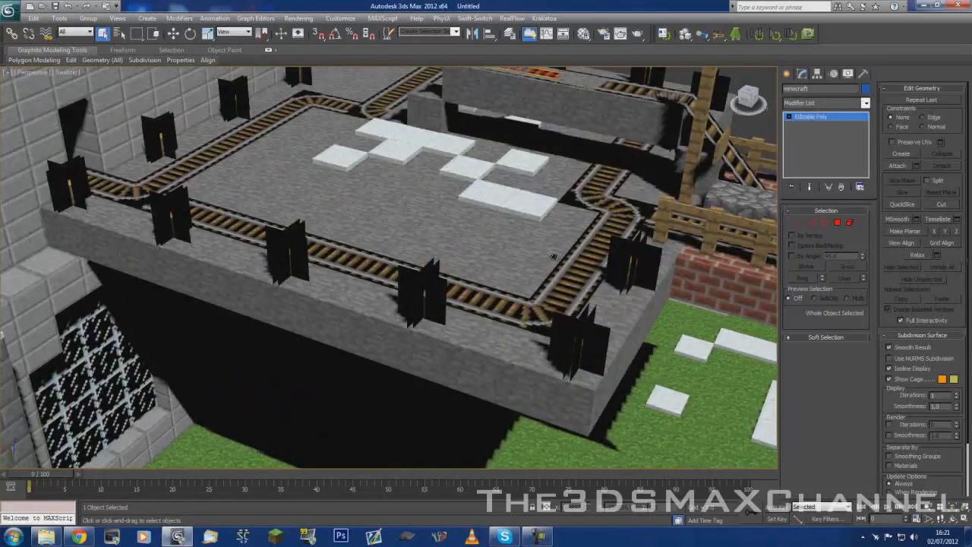
{"action": "scroll", "coordinate": [554, 256], "scroll_direction": "up", "scroll_amount": 6}
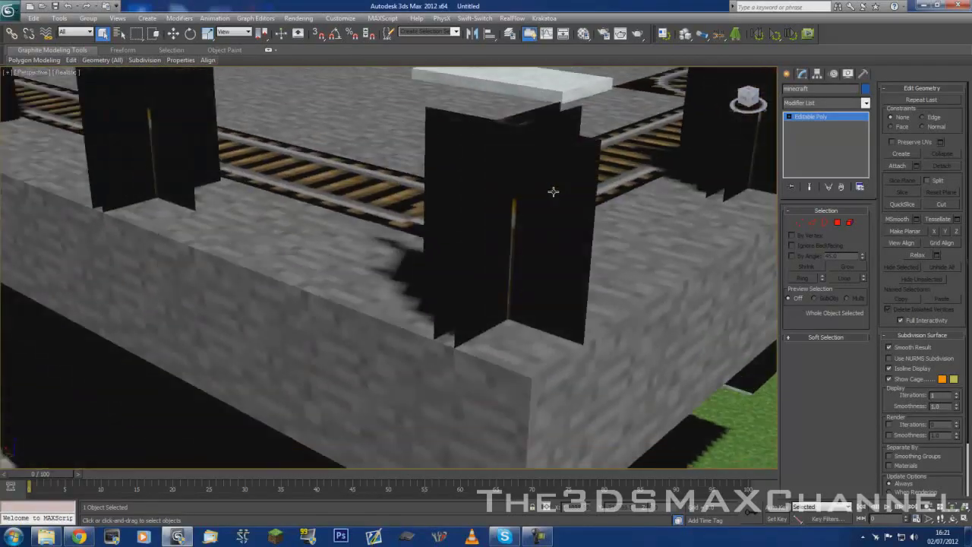
{"action": "scroll", "coordinate": [553, 192], "scroll_direction": "down", "scroll_amount": 7}
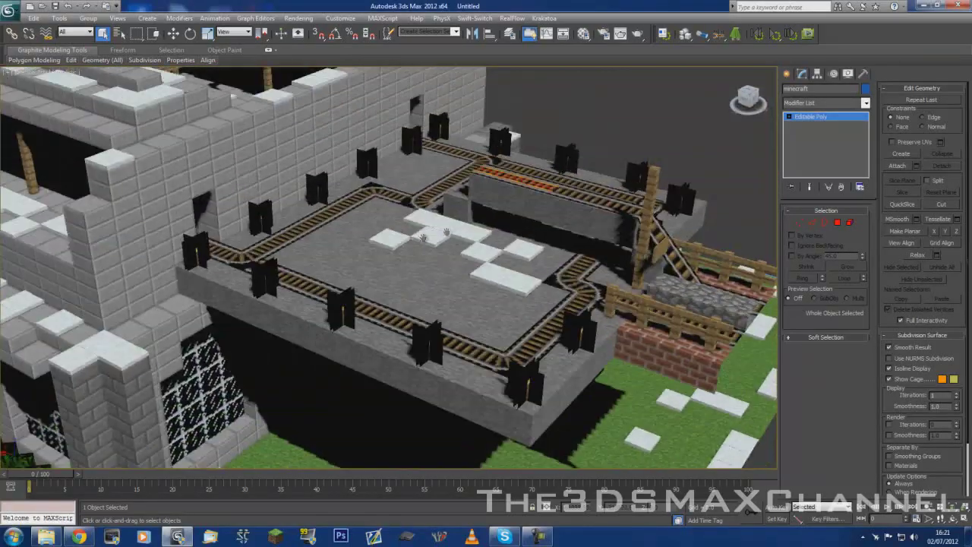
{"action": "middle_click_drag", "start_coordinate": [423, 238], "coordinate": [516, 241], "text": "alt"}
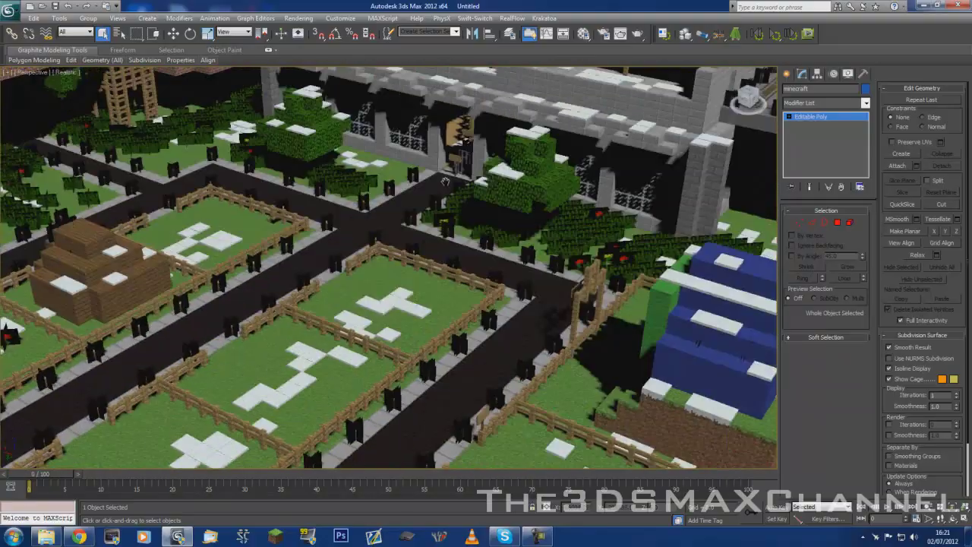
{"action": "middle_click_drag", "start_coordinate": [456, 251], "coordinate": [658, 265]}
{"action": "scroll", "coordinate": [431, 254], "scroll_direction": "down", "scroll_amount": 3}
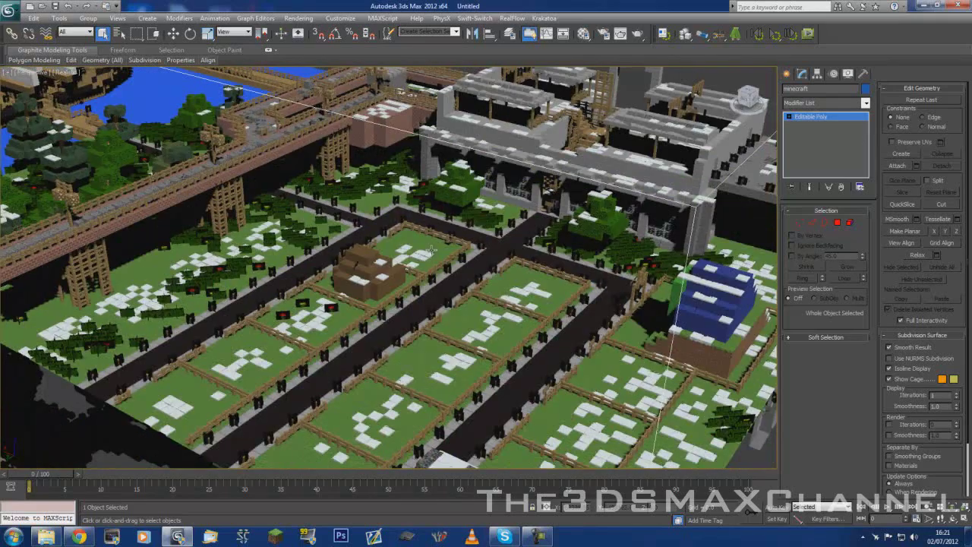
{"action": "scroll", "coordinate": [429, 249], "scroll_direction": "up", "scroll_amount": 8}
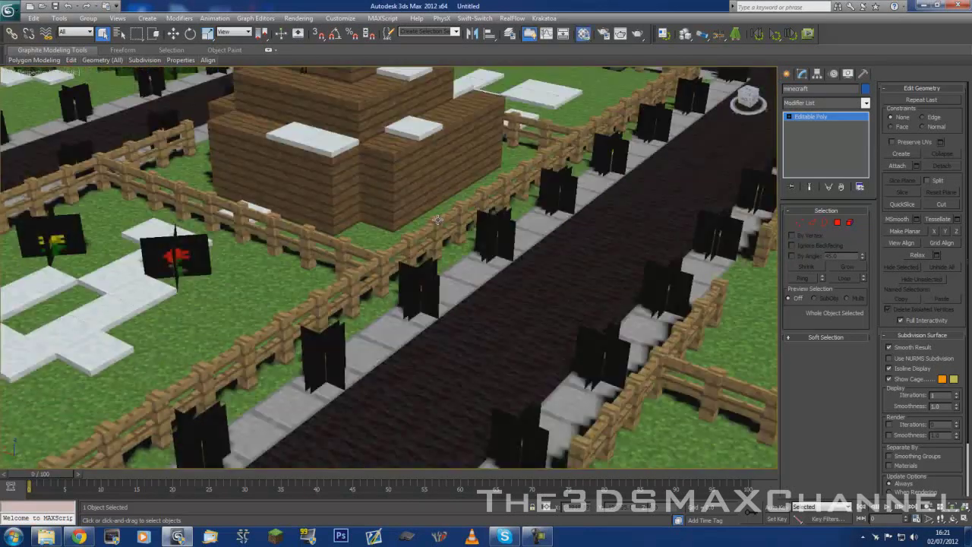
Step: Open the Material Editor beside the garden view and look through the minecraft_mso sub-materials back to ID 1
{"action": "key", "text": "m"}
{"action": "middle_click_drag", "start_coordinate": [562, 194], "coordinate": [301, 232]}
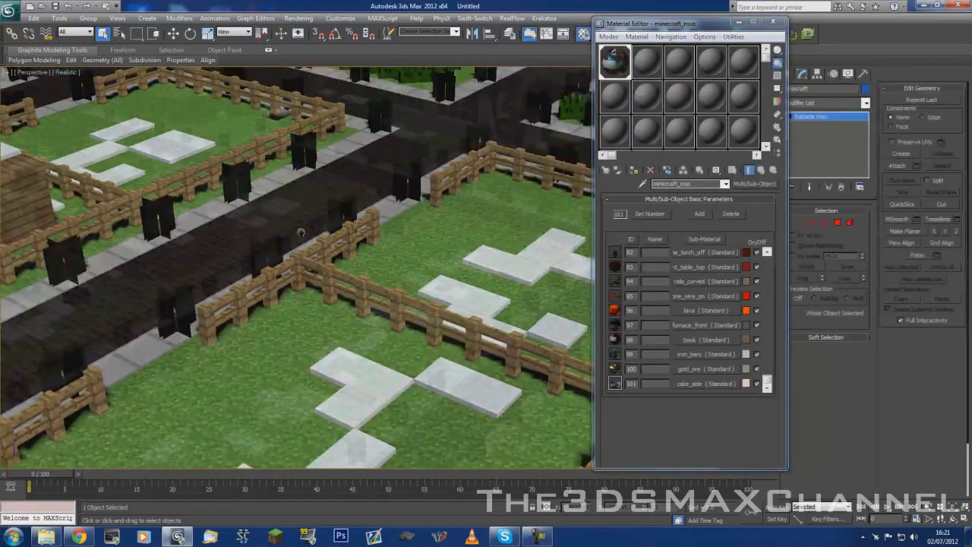
{"action": "scroll", "coordinate": [300, 232], "scroll_direction": "down", "scroll_amount": 10}
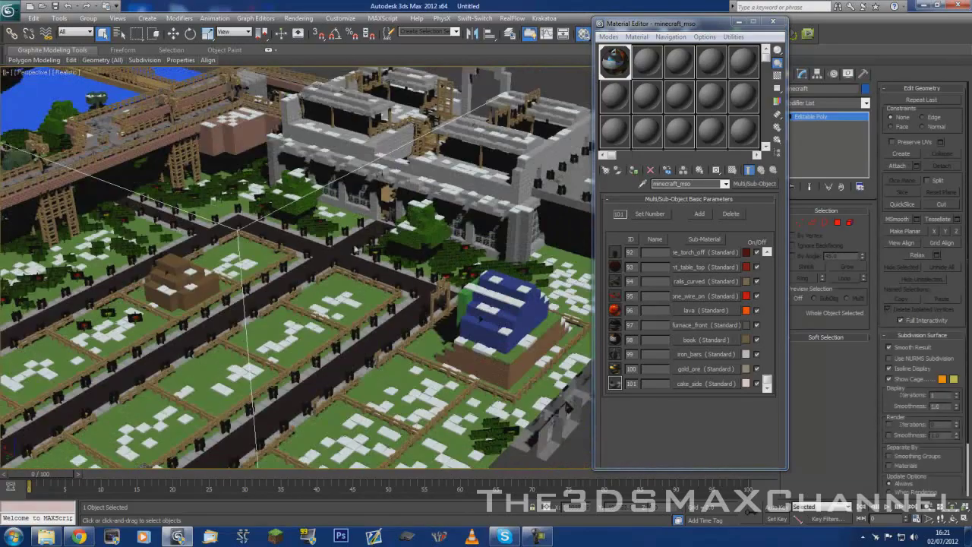
{"action": "left_click_drag", "start_coordinate": [657, 24], "coordinate": [463, 43]}
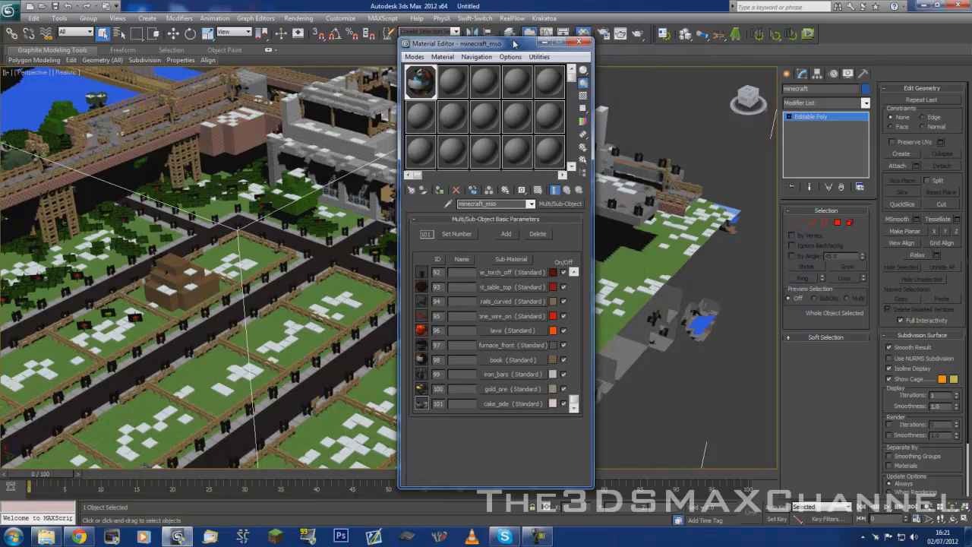
{"action": "left_click_drag", "start_coordinate": [521, 44], "coordinate": [444, 48]}
{"action": "middle_click_drag", "start_coordinate": [576, 169], "coordinate": [593, 159]}
{"action": "left_click_drag", "start_coordinate": [414, 52], "coordinate": [695, 68]}
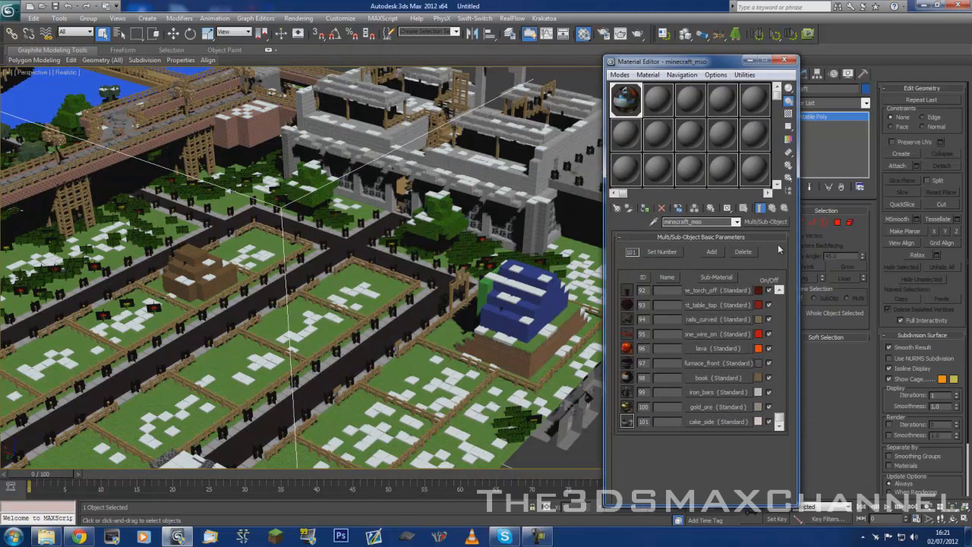
{"action": "left_click_drag", "start_coordinate": [779, 421], "coordinate": [779, 295]}
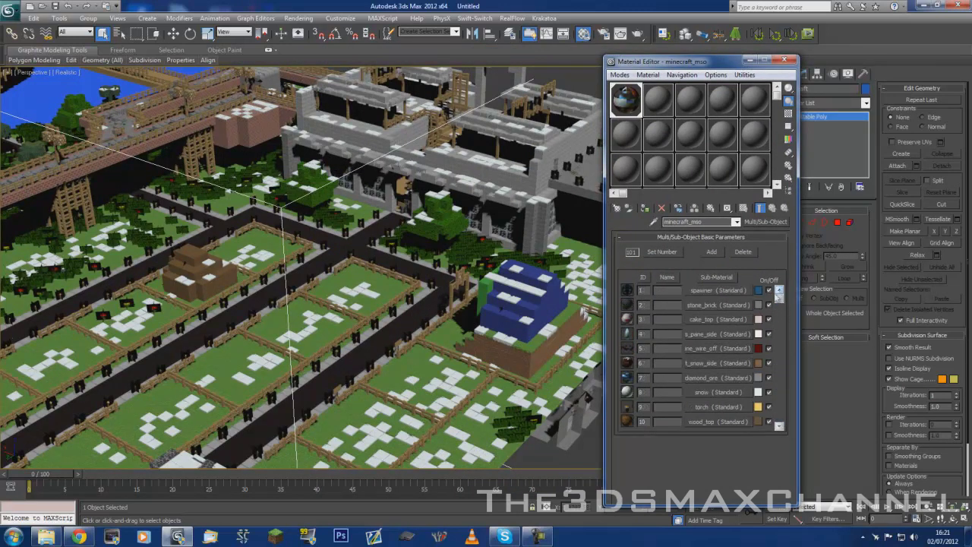
{"action": "middle_click_drag", "start_coordinate": [261, 313], "coordinate": [372, 273]}
{"action": "scroll", "coordinate": [371, 297], "scroll_direction": "down", "scroll_amount": 3}
{"action": "scroll", "coordinate": [403, 308], "scroll_direction": "up", "scroll_amount": 3}
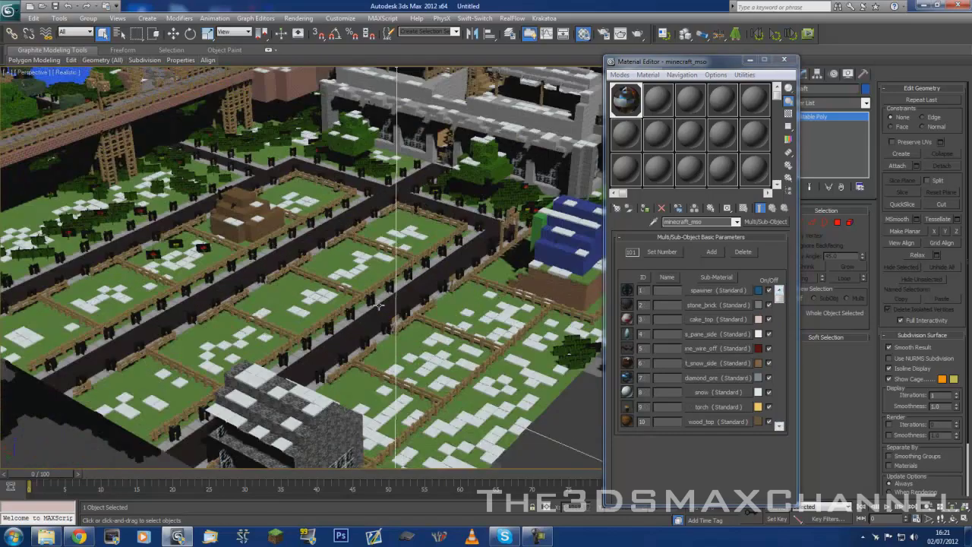
{"action": "middle_click_drag", "start_coordinate": [445, 306], "coordinate": [545, 320], "text": "alt"}
{"action": "middle_click_drag", "start_coordinate": [315, 266], "coordinate": [425, 270], "text": "alt"}
{"action": "mouse_move", "coordinate": [778, 298]}
{"action": "left_mouse_down"}
{"action": "mouse_move", "coordinate": [779, 306]}
{"action": "mouse_move", "coordinate": [782, 292]}
{"action": "left_mouse_up"}
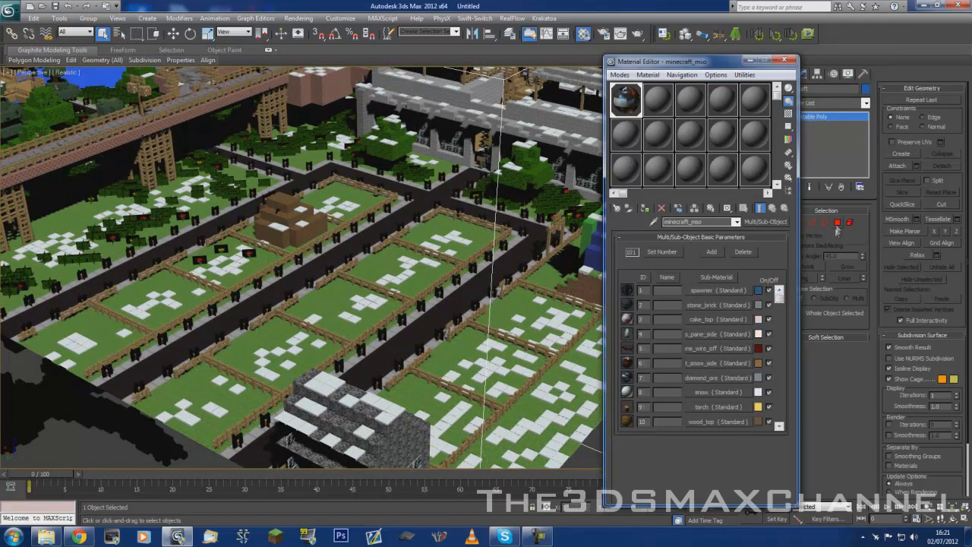
Step: Put the Material Editor away and select the mesh's polygons that use material ID 1
{"action": "left_click", "coordinate": [839, 222]}
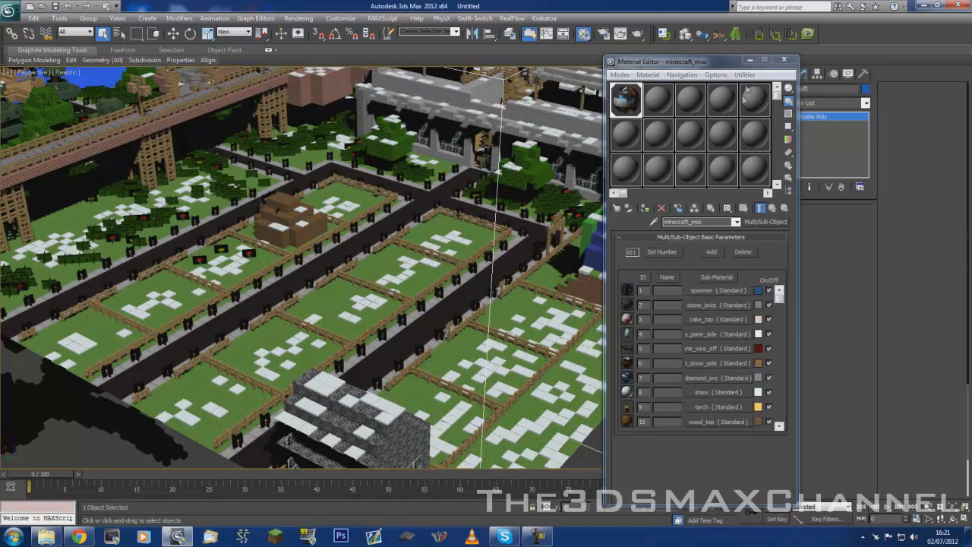
{"action": "key", "text": "m"}
{"action": "scroll", "coordinate": [427, 263], "scroll_direction": "down", "scroll_amount": 4}
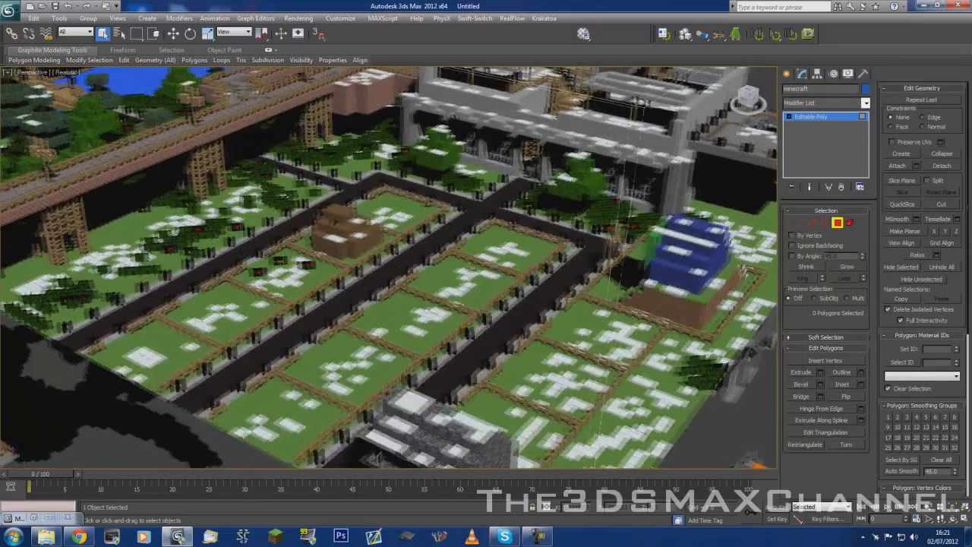
{"action": "scroll", "coordinate": [433, 273], "scroll_direction": "down", "scroll_amount": 4}
{"action": "scroll", "coordinate": [436, 283], "scroll_direction": "up", "scroll_amount": 4}
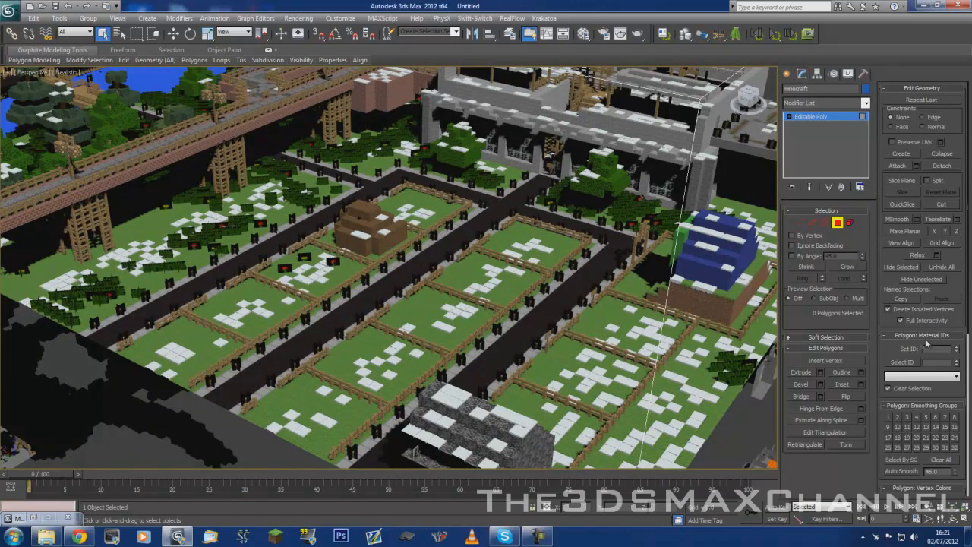
{"action": "left_click", "coordinate": [926, 375]}
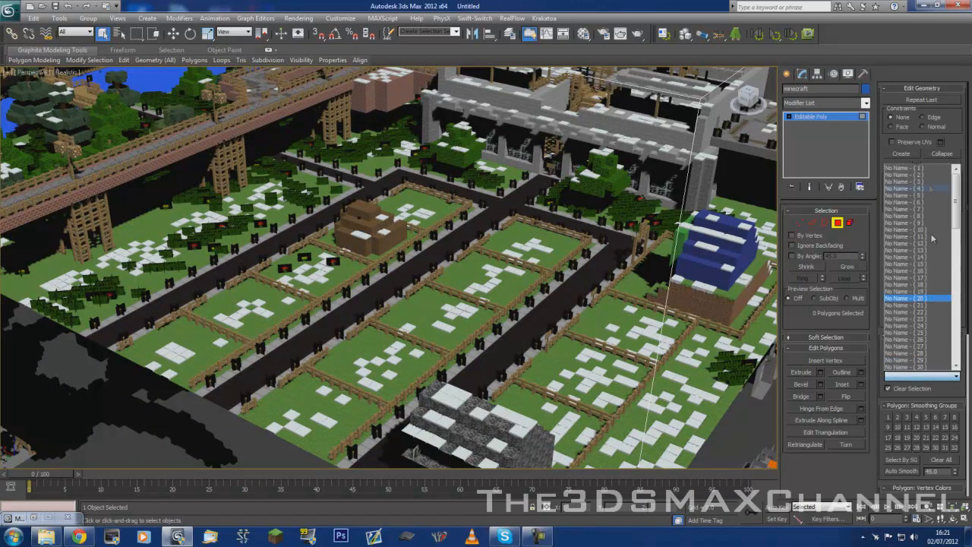
{"action": "scroll", "coordinate": [912, 332], "scroll_direction": "down", "scroll_amount": 20}
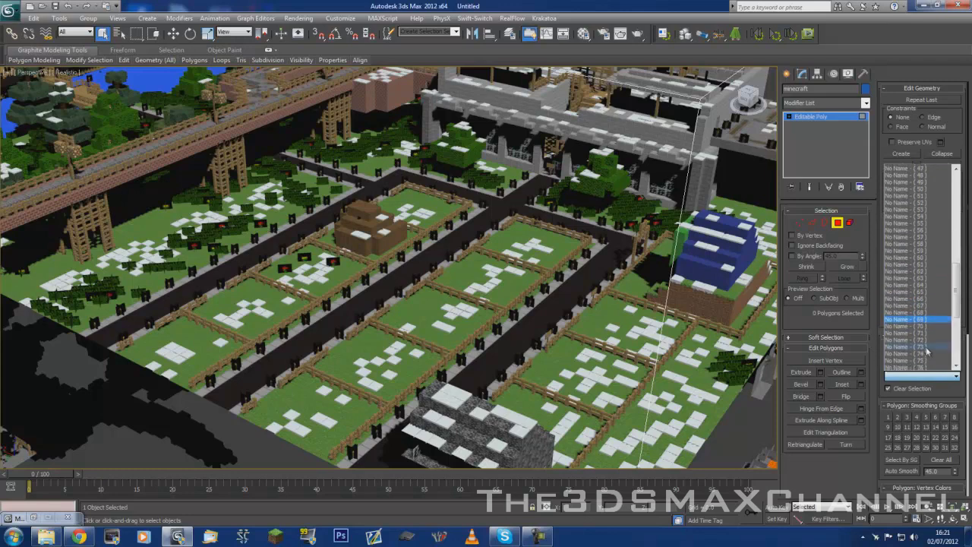
{"action": "left_click_drag", "start_coordinate": [955, 336], "coordinate": [958, 177]}
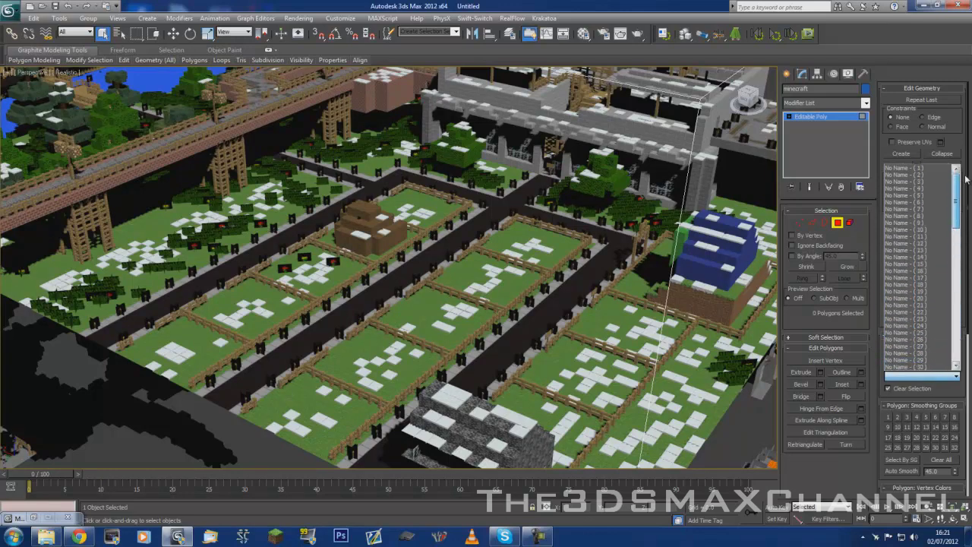
{"action": "left_click", "coordinate": [918, 168]}
Step: Display the whole world in wireframe and look closely for the selected polygons that use material ID 1
{"action": "middle_click_drag", "start_coordinate": [601, 300], "coordinate": [614, 295]}
{"action": "key", "text": "z"}
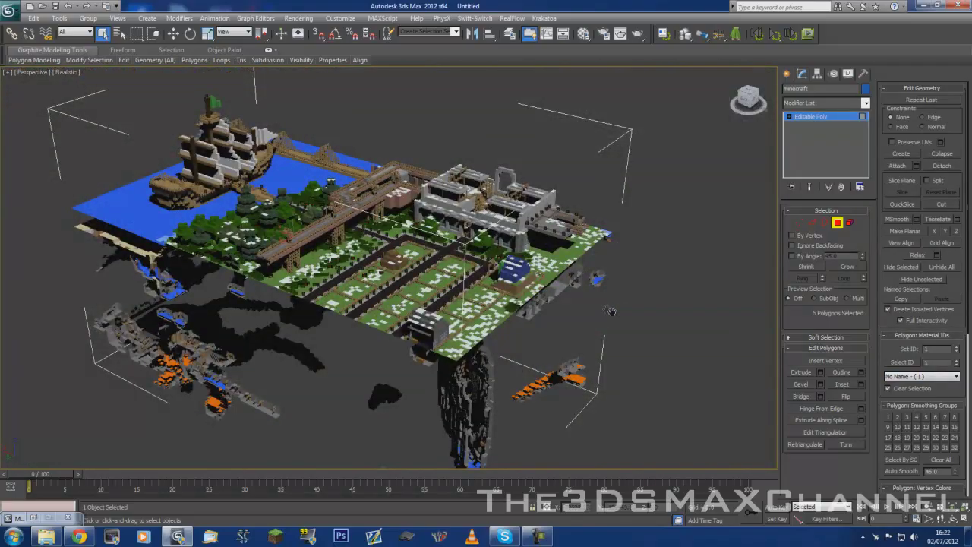
{"action": "key", "text": "F3"}
{"action": "middle_click_drag", "start_coordinate": [513, 308], "coordinate": [532, 312]}
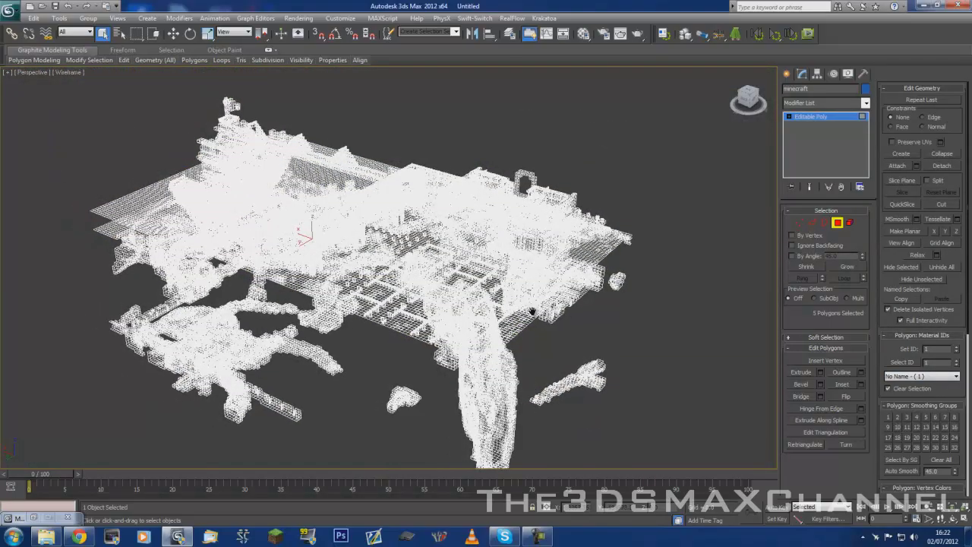
{"action": "scroll", "coordinate": [534, 312], "scroll_direction": "up", "scroll_amount": 6}
{"action": "scroll", "coordinate": [533, 312], "scroll_direction": "down", "scroll_amount": 1}
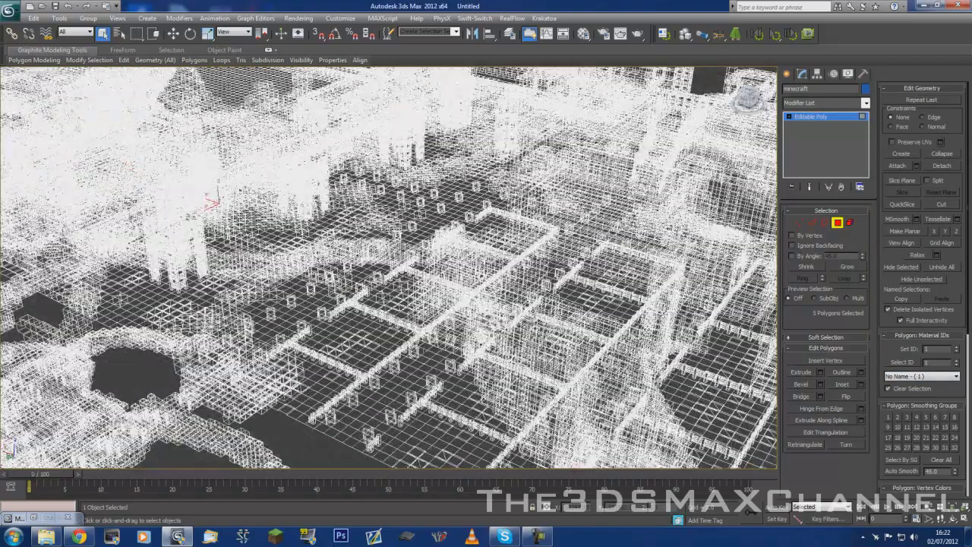
Step: Select the mesh's polygons by material ID one after another from ID 2 up to ID 9, bringing back the textured display
{"action": "double_click", "coordinate": [942, 382]}
{"action": "scroll", "coordinate": [942, 382], "scroll_direction": "down", "scroll_amount": 1}
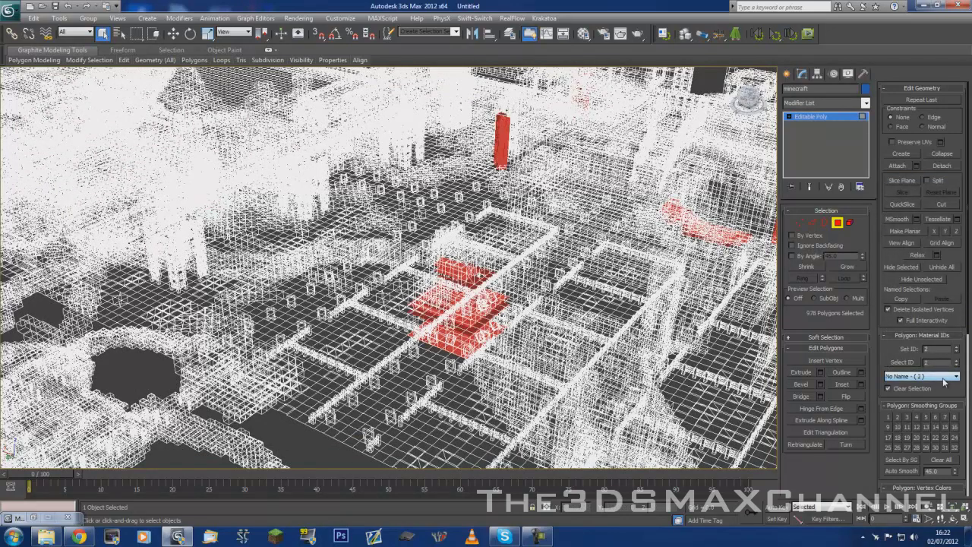
{"action": "key", "text": "Down"}
{"action": "key", "text": "Down"}
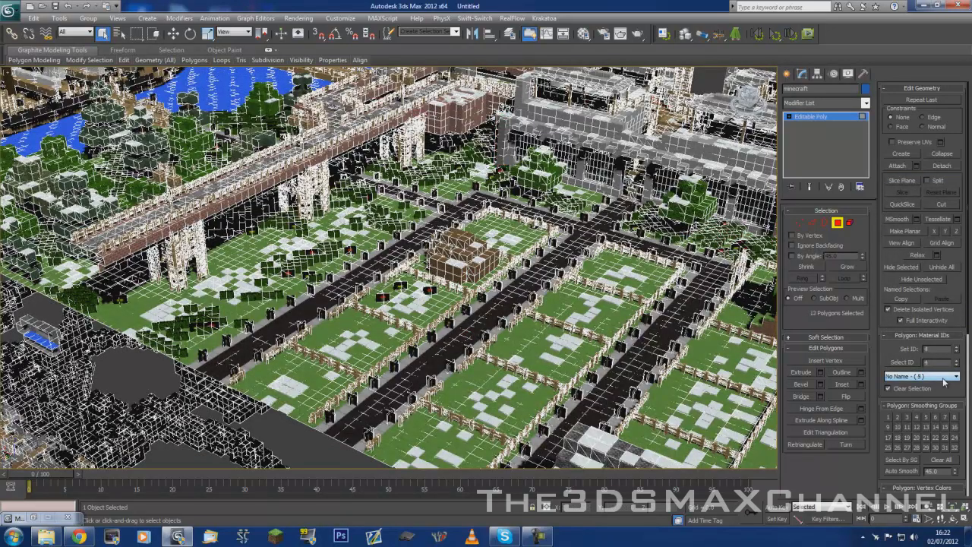
{"action": "key", "text": "Down"}
{"action": "key", "text": "Down"}
{"action": "key", "text": "Down"}
{"action": "key", "text": "Down"}
{"action": "key", "text": "Down"}
{"action": "key", "text": "Down"}
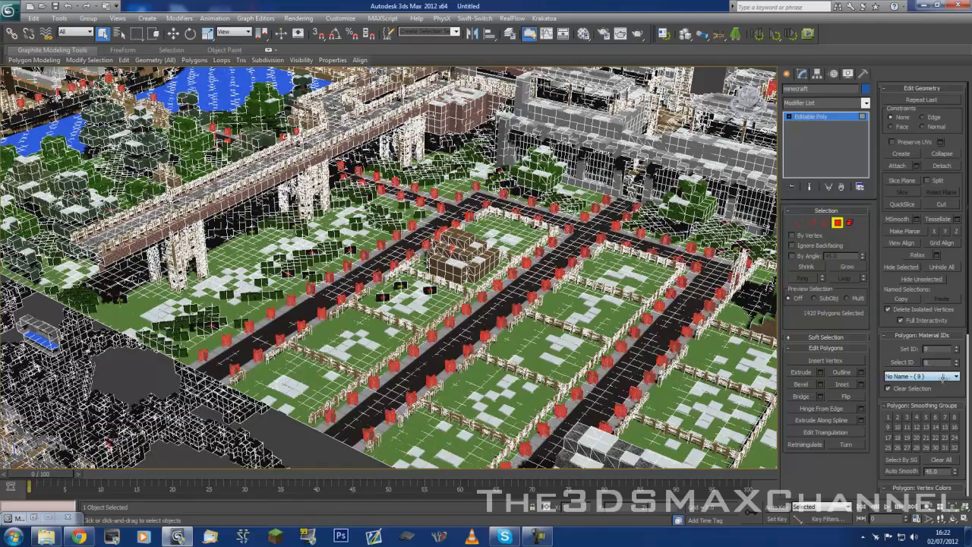
{"action": "key", "text": "Down"}
Step: Check the selected torch polygons of material ID 9 along the garden paths in plain shaded display and delete them
{"action": "scroll", "coordinate": [562, 323], "scroll_direction": "up", "scroll_amount": 5}
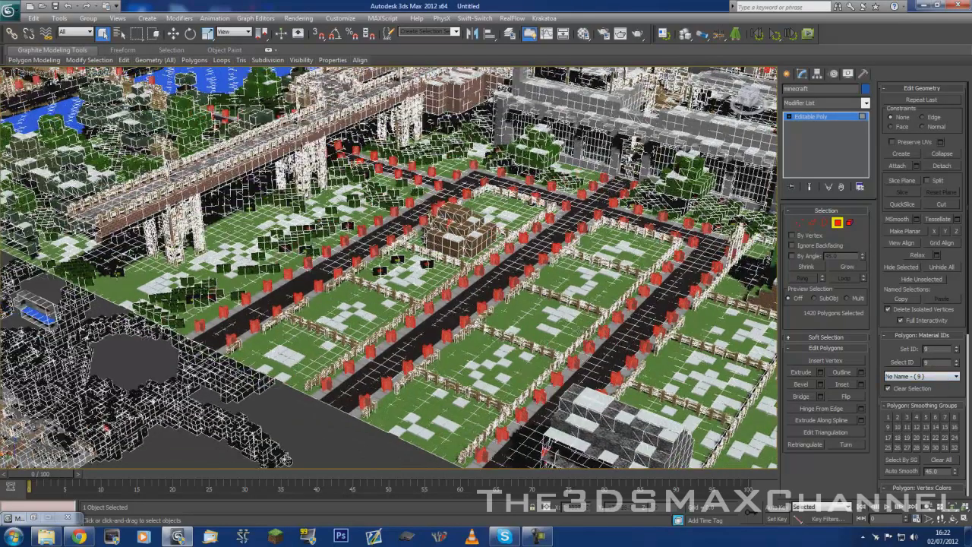
{"action": "scroll", "coordinate": [555, 313], "scroll_direction": "up", "scroll_amount": 6}
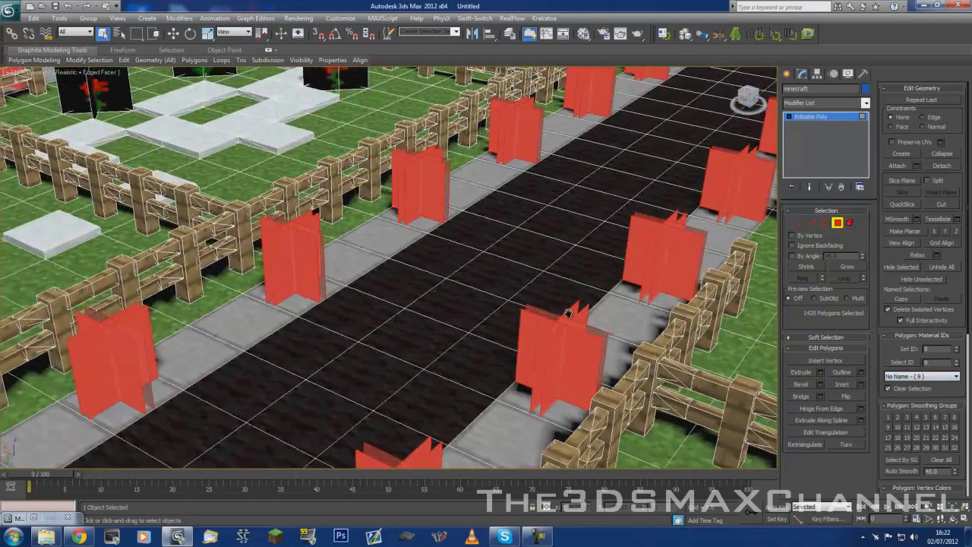
{"action": "scroll", "coordinate": [577, 316], "scroll_direction": "down", "scroll_amount": 12}
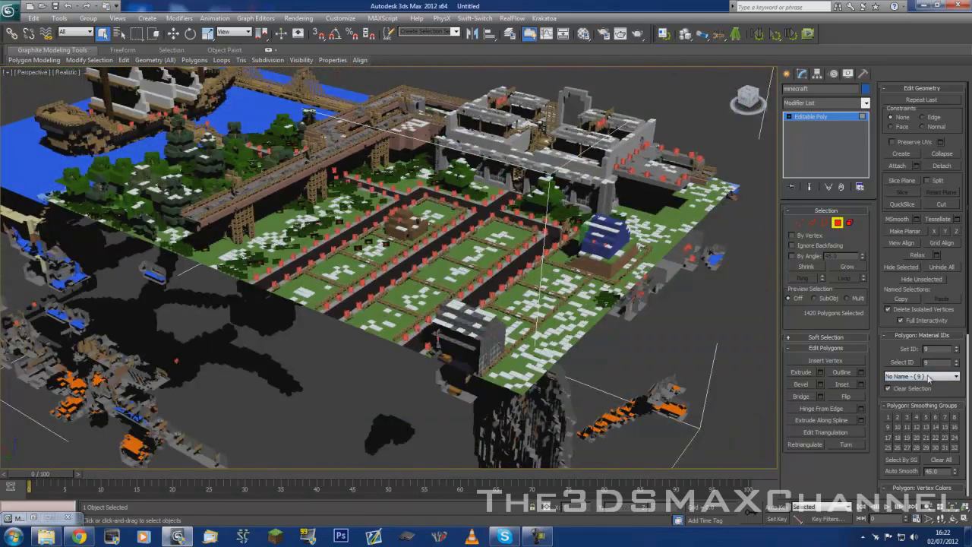
{"action": "left_click", "coordinate": [928, 378]}
{"action": "left_click", "coordinate": [928, 378]}
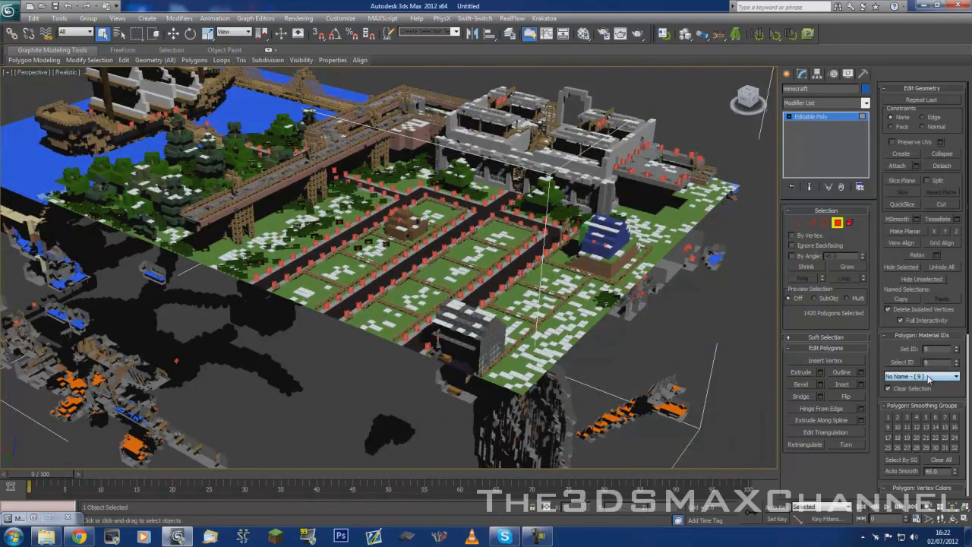
{"action": "scroll", "coordinate": [928, 378], "scroll_direction": "down", "scroll_amount": 1}
{"action": "scroll", "coordinate": [926, 377], "scroll_direction": "up", "scroll_amount": 1}
{"action": "scroll", "coordinate": [498, 272], "scroll_direction": "up", "scroll_amount": 6}
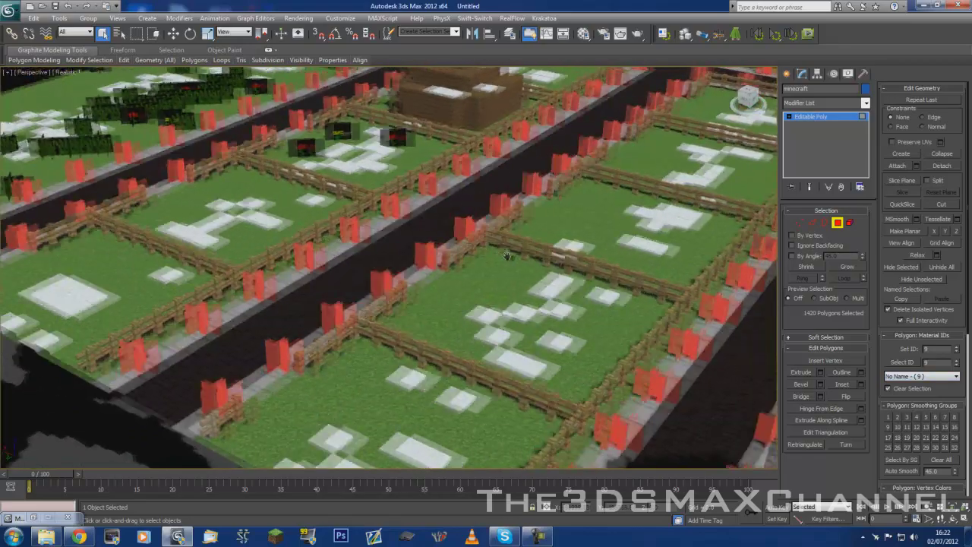
{"action": "scroll", "coordinate": [504, 256], "scroll_direction": "down", "scroll_amount": 7}
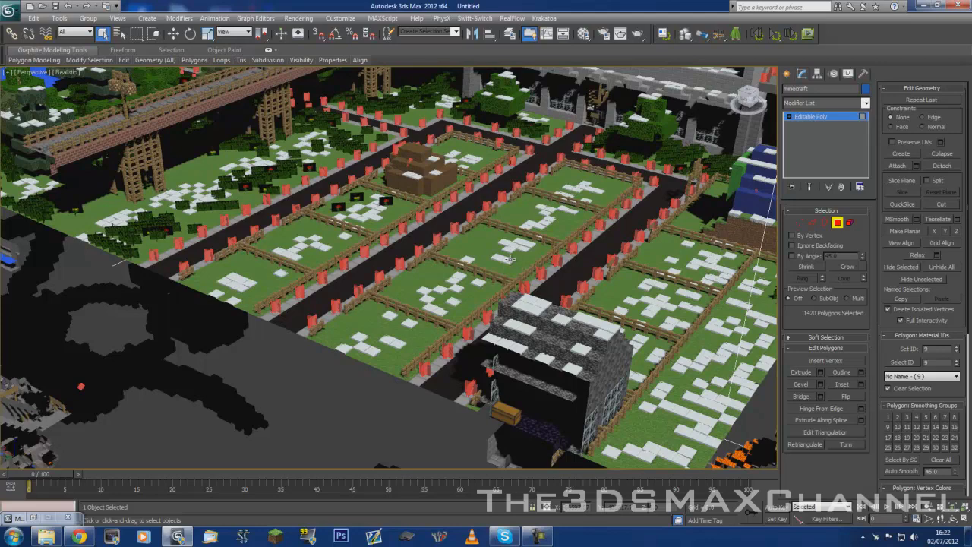
{"action": "key", "text": "Delete"}
{"action": "scroll", "coordinate": [409, 242], "scroll_direction": "down", "scroll_amount": 4}
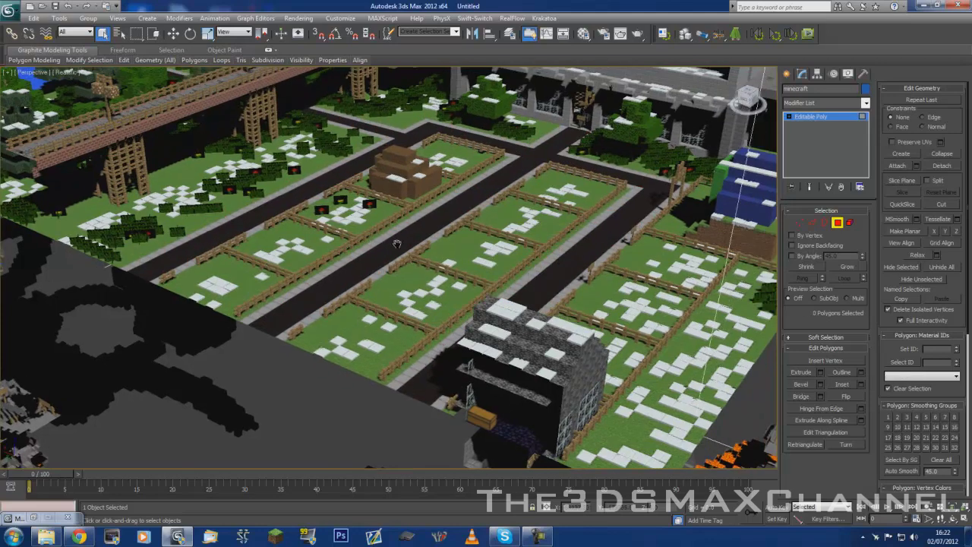
Step: Select the snow polygons that use material ID 8 and try deleting them from the world
{"action": "left_click", "coordinate": [910, 377]}
{"action": "left_click", "coordinate": [910, 376]}
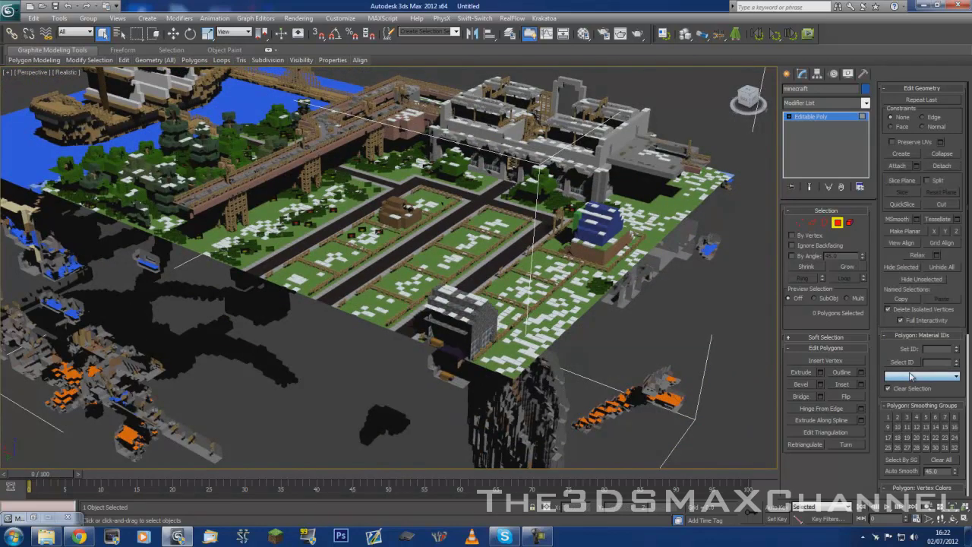
{"action": "scroll", "coordinate": [910, 377], "scroll_direction": "down", "scroll_amount": 3}
{"action": "scroll", "coordinate": [912, 376], "scroll_direction": "down", "scroll_amount": 1}
{"action": "scroll", "coordinate": [912, 376], "scroll_direction": "up", "scroll_amount": 2}
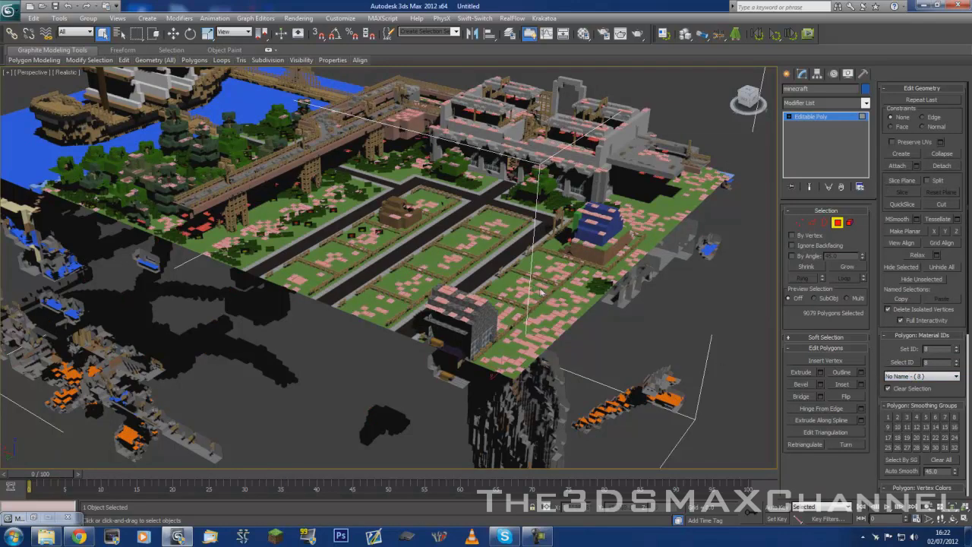
{"action": "middle_click_drag", "start_coordinate": [541, 291], "coordinate": [561, 300]}
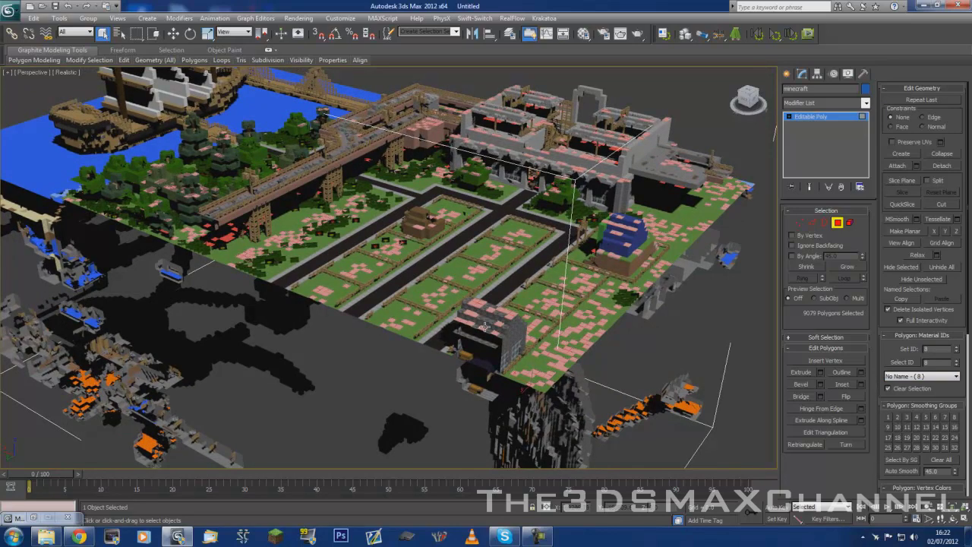
{"action": "key", "text": "Delete"}
{"action": "middle_click_drag", "start_coordinate": [468, 308], "coordinate": [360, 293]}
{"action": "scroll", "coordinate": [360, 293], "scroll_direction": "up", "scroll_amount": 3}
{"action": "scroll", "coordinate": [361, 293], "scroll_direction": "up", "scroll_amount": 8}
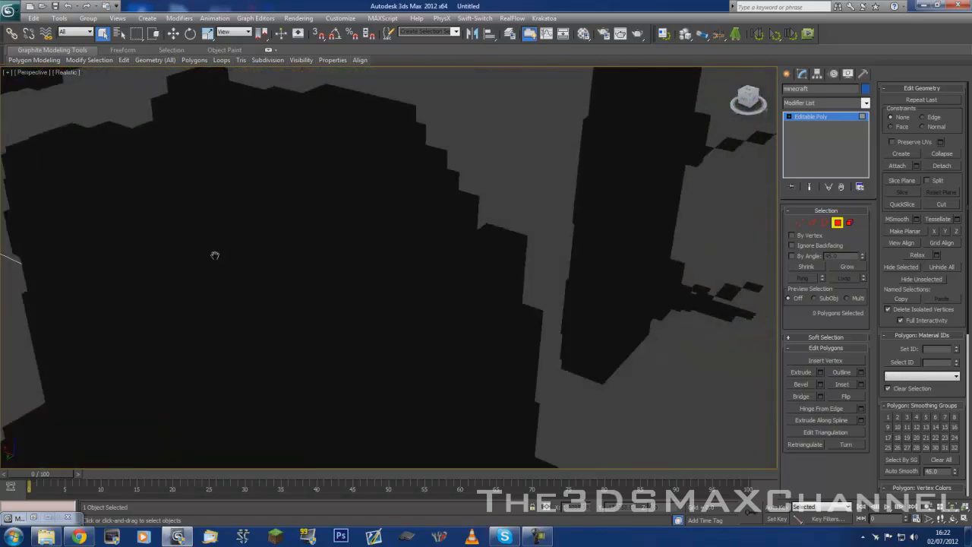
{"action": "scroll", "coordinate": [215, 255], "scroll_direction": "down", "scroll_amount": 6}
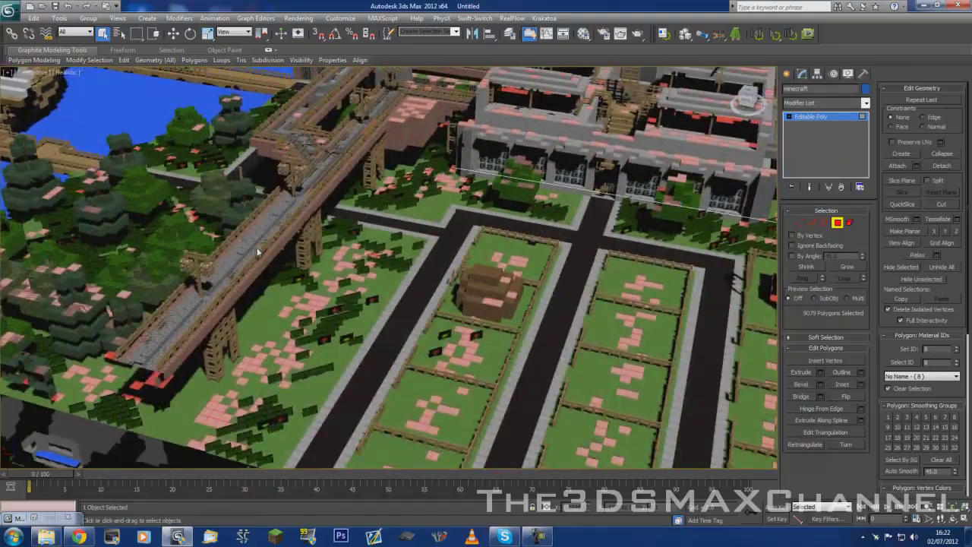
Step: Look through the minecraft_mso sub-materials down to ID 93 and inspect the garden and castle, then put the Material Editor away
{"action": "key", "text": "m"}
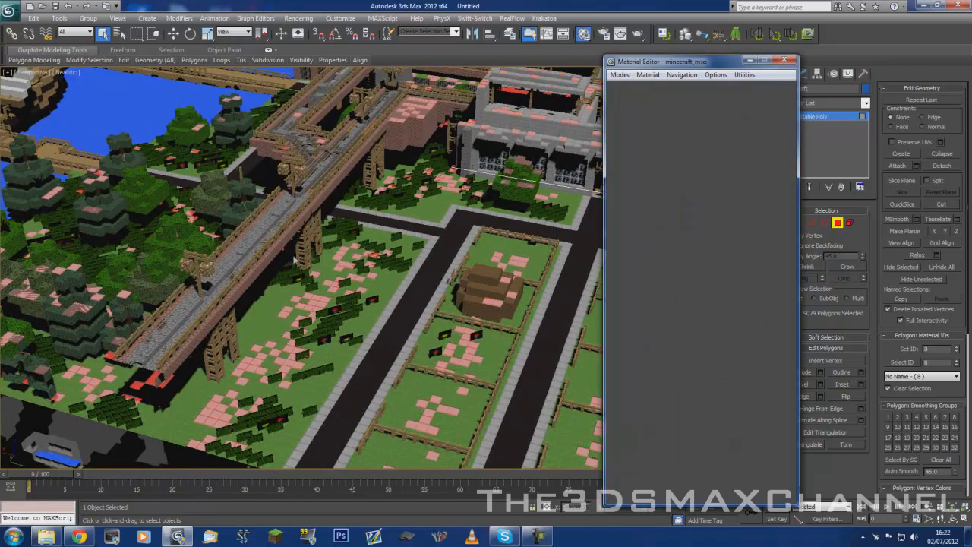
{"action": "left_click_drag", "start_coordinate": [779, 290], "coordinate": [778, 405]}
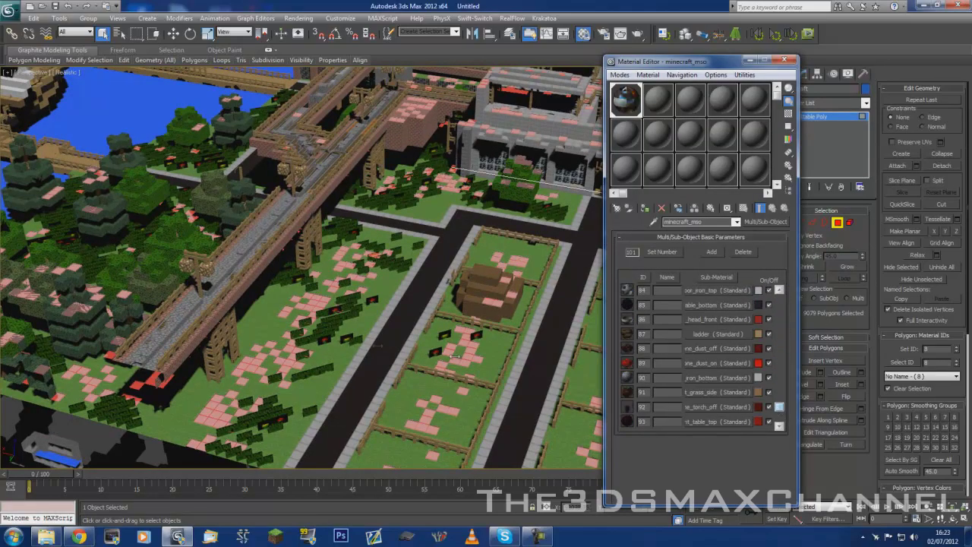
{"action": "middle_click_drag", "start_coordinate": [350, 315], "coordinate": [226, 291]}
{"action": "scroll", "coordinate": [424, 298], "scroll_direction": "up", "scroll_amount": 3}
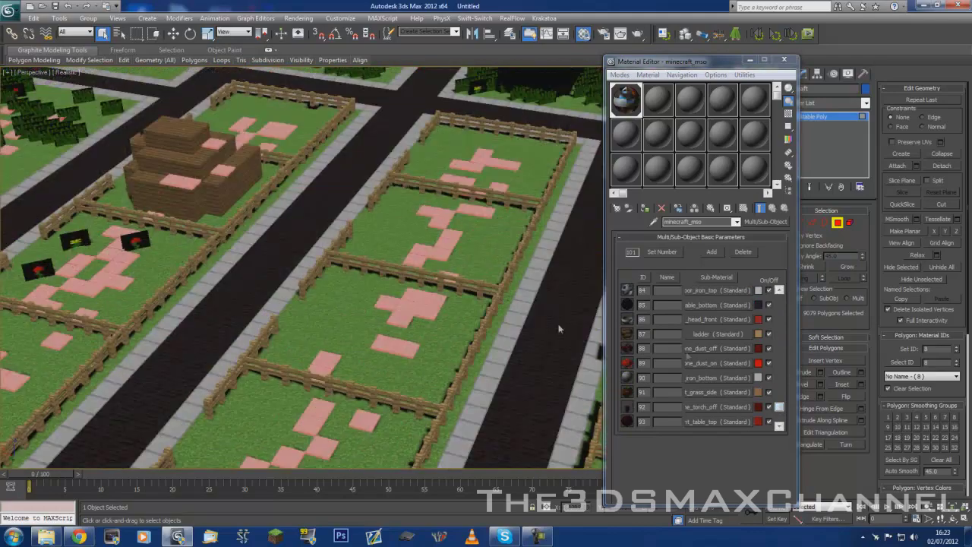
{"action": "middle_click_drag", "start_coordinate": [439, 317], "coordinate": [416, 317]}
{"action": "middle_click_drag", "start_coordinate": [364, 275], "coordinate": [440, 367]}
{"action": "scroll", "coordinate": [439, 367], "scroll_direction": "down", "scroll_amount": 6}
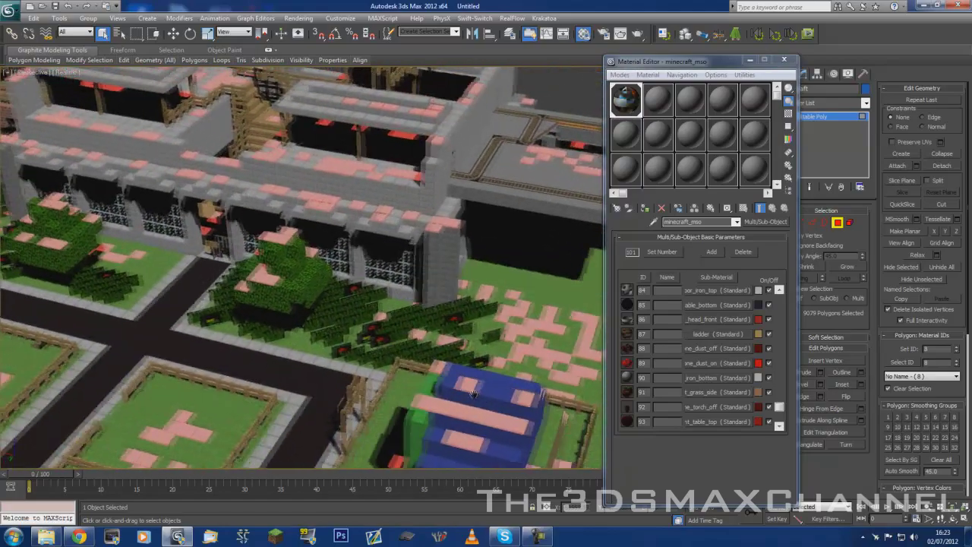
{"action": "scroll", "coordinate": [441, 286], "scroll_direction": "down", "scroll_amount": 3}
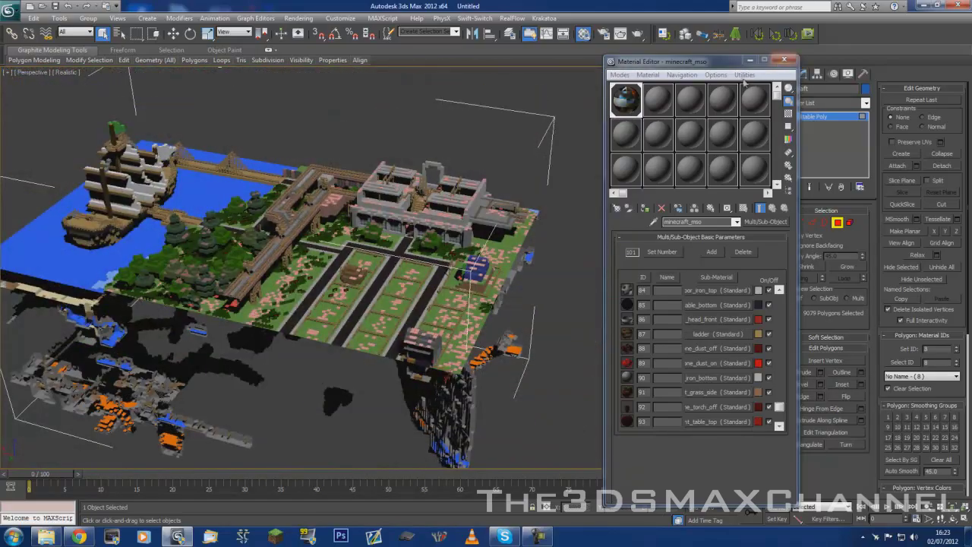
{"action": "left_click", "coordinate": [749, 60]}
Step: Select all the cave polygons below the ground surface from a level side view and delete them
{"action": "middle_click_drag", "start_coordinate": [406, 334], "coordinate": [442, 284], "text": "alt"}
{"action": "scroll", "coordinate": [440, 281], "scroll_direction": "down", "scroll_amount": 3}
{"action": "left_click_drag", "start_coordinate": [610, 473], "coordinate": [1, 316]}
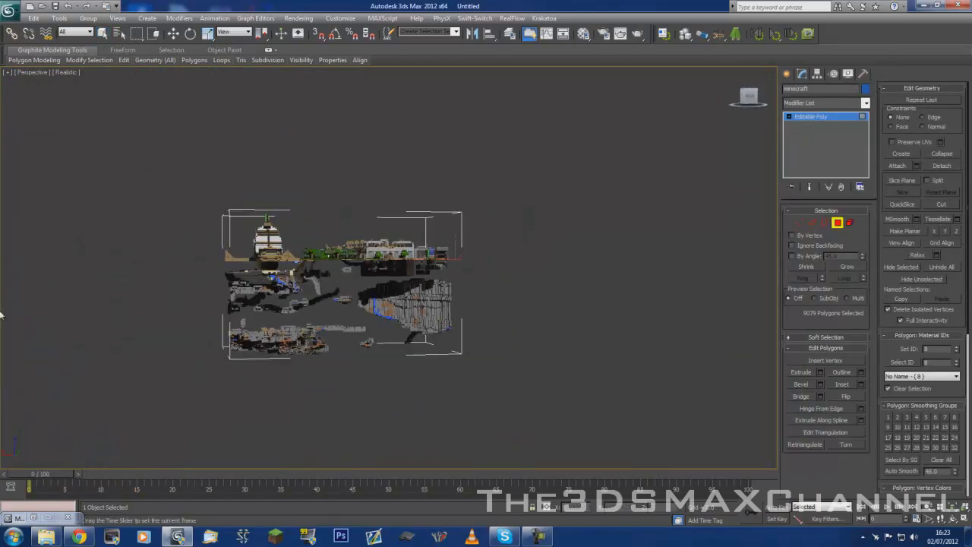
{"action": "left_click_drag", "start_coordinate": [467, 279], "coordinate": [467, 279]}
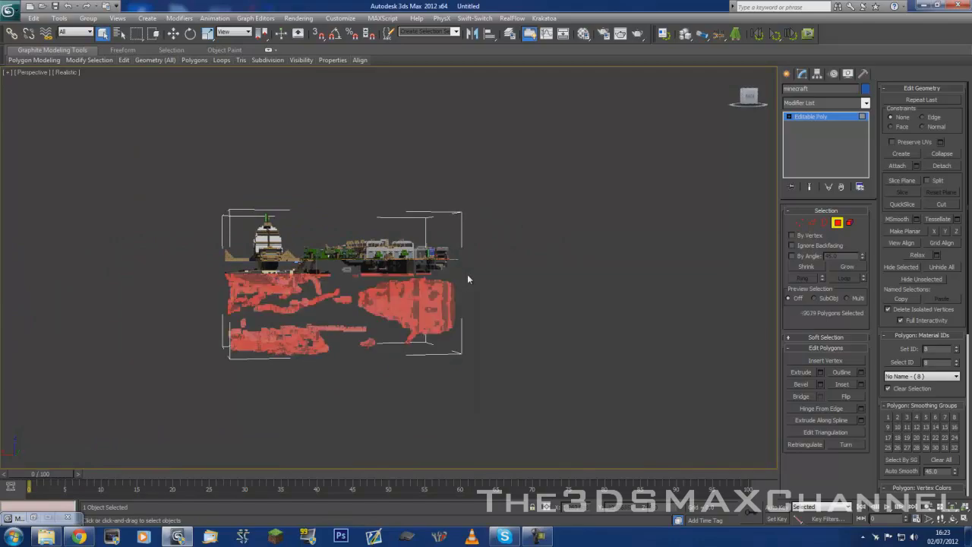
{"action": "key", "text": "Delete"}
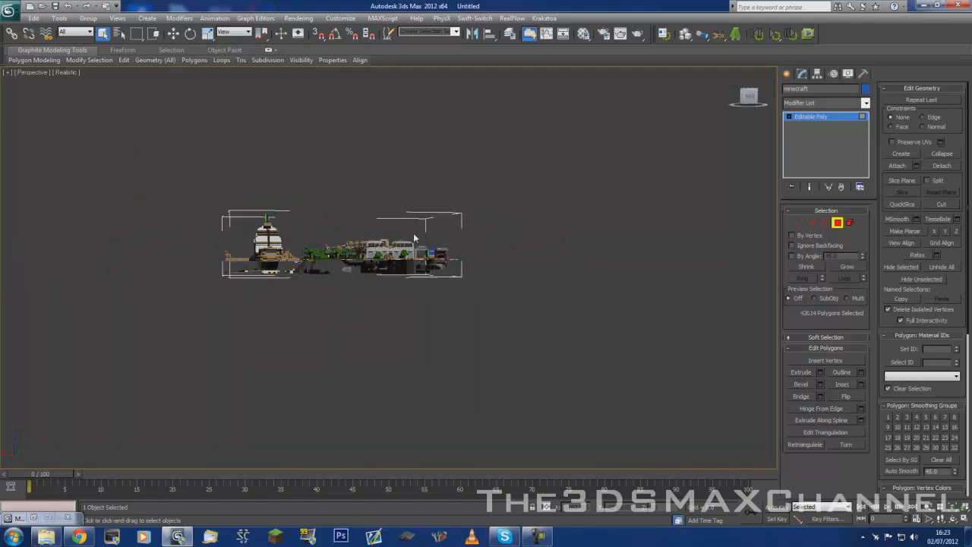
{"action": "middle_click_drag", "start_coordinate": [412, 232], "coordinate": [343, 246], "text": "alt"}
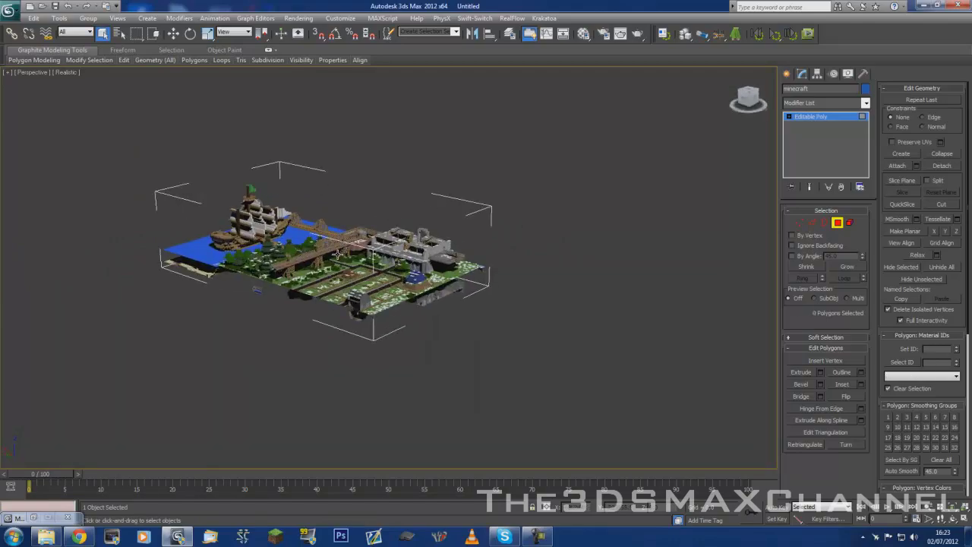
Step: Render the Perspective view of the fenced garden and castle, and put the rendered frame away
{"action": "scroll", "coordinate": [337, 254], "scroll_direction": "up", "scroll_amount": 10}
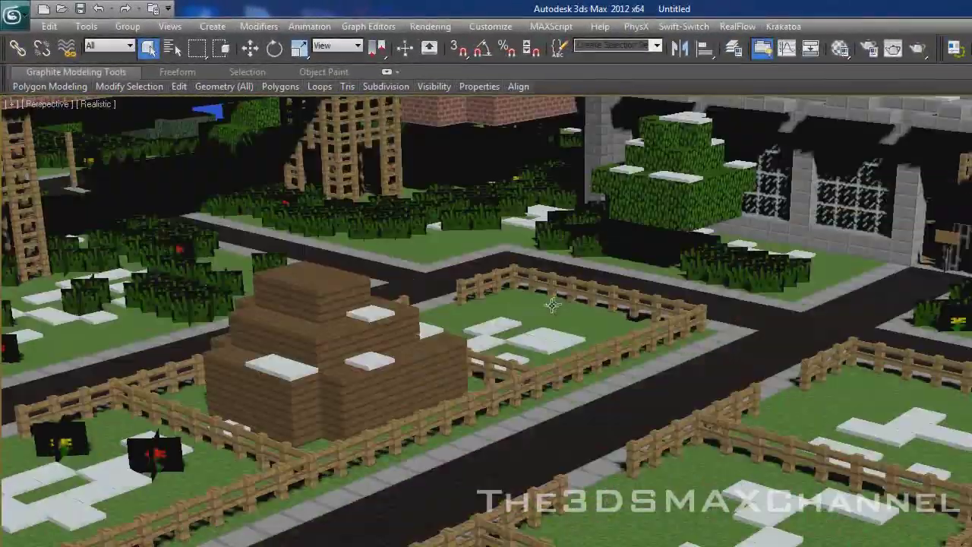
{"action": "scroll", "coordinate": [553, 304], "scroll_direction": "down", "scroll_amount": 12}
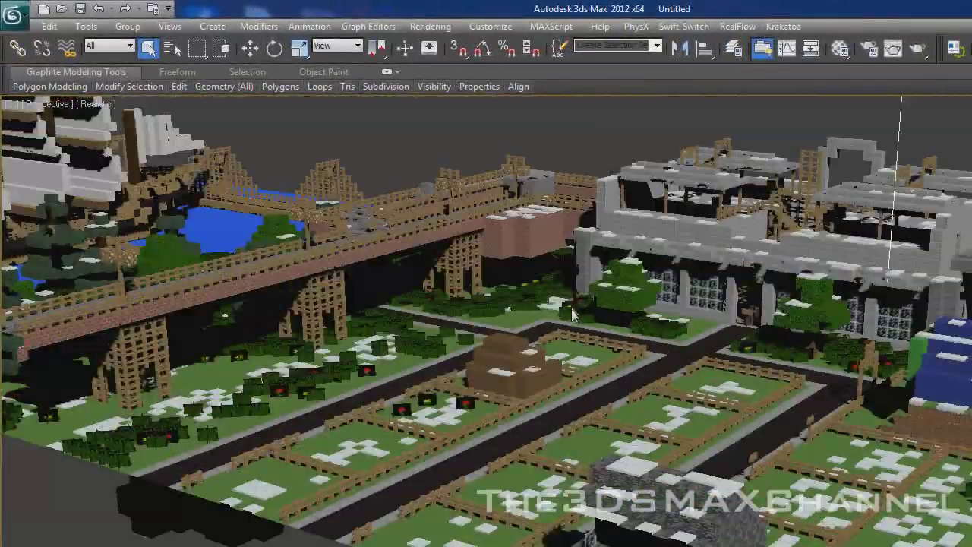
{"action": "scroll", "coordinate": [572, 311], "scroll_direction": "up", "scroll_amount": 3}
{"action": "left_click", "coordinate": [429, 27]}
{"action": "left_click", "coordinate": [442, 45]}
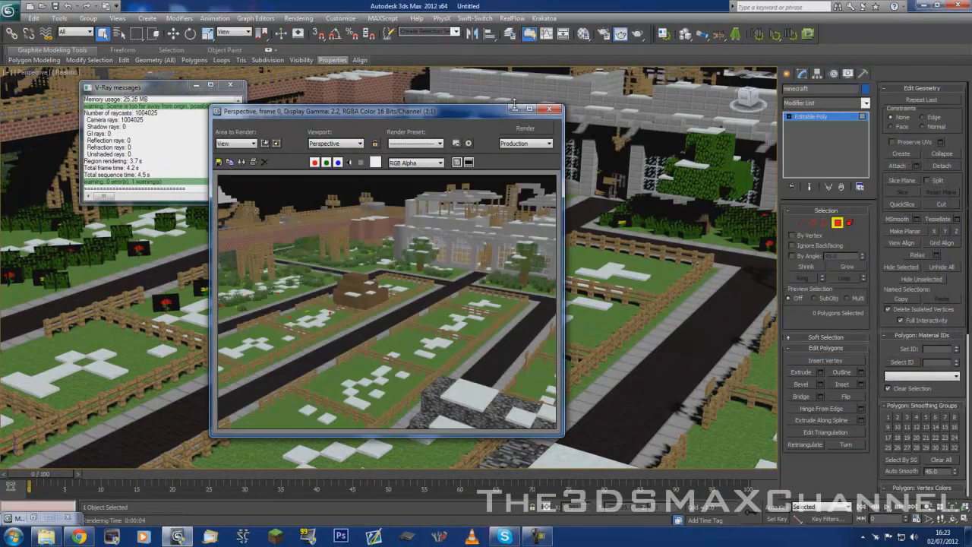
{"action": "left_click", "coordinate": [514, 109]}
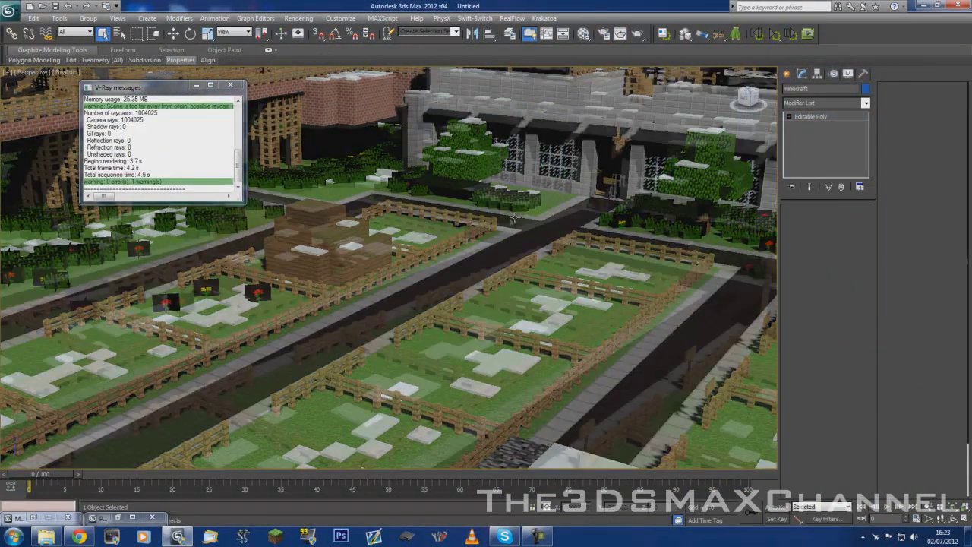
Step: Leave polygon editing, place a standard Omni light in front of the world's garden corner, and activate the Move tool
{"action": "scroll", "coordinate": [514, 218], "scroll_direction": "down", "scroll_amount": 10}
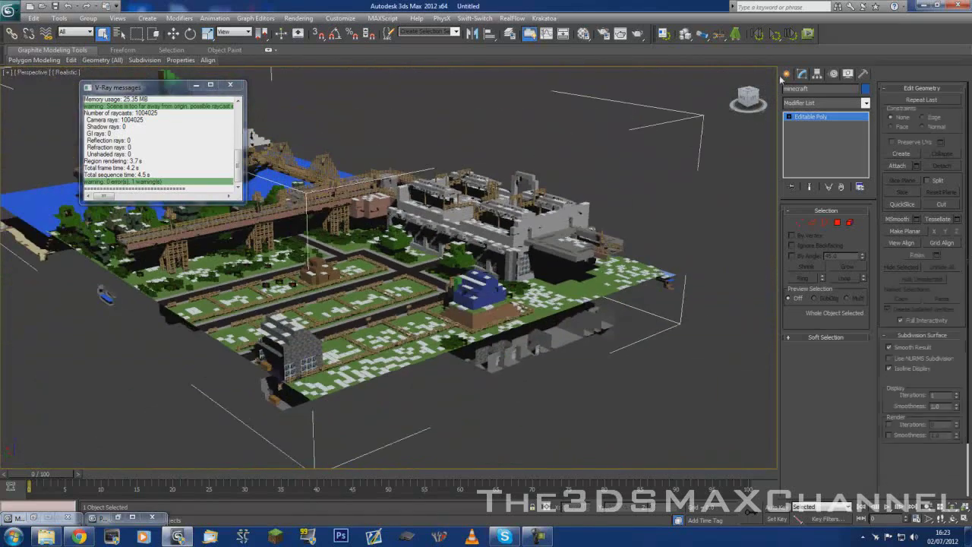
{"action": "left_click", "coordinate": [787, 74]}
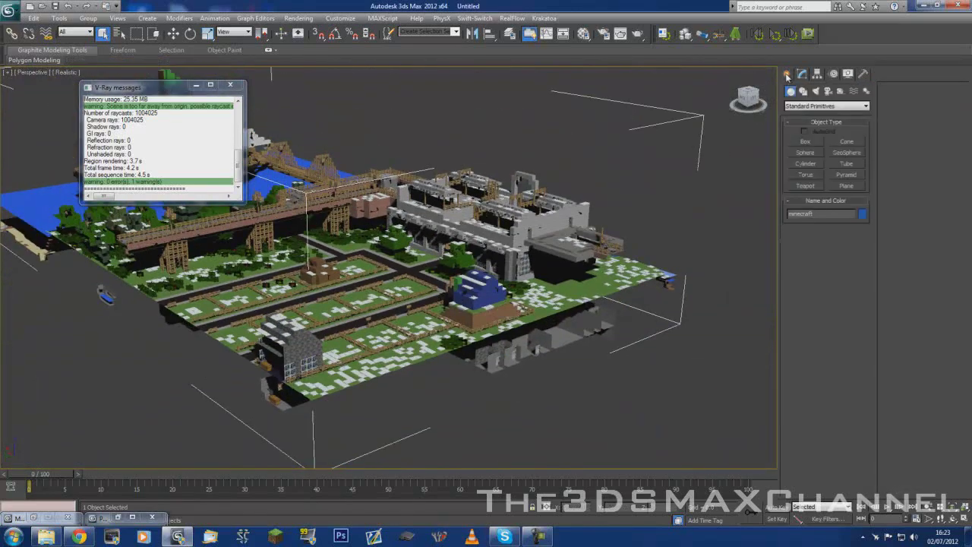
{"action": "left_click", "coordinate": [817, 91]}
{"action": "left_click", "coordinate": [826, 105]}
{"action": "left_click", "coordinate": [816, 120]}
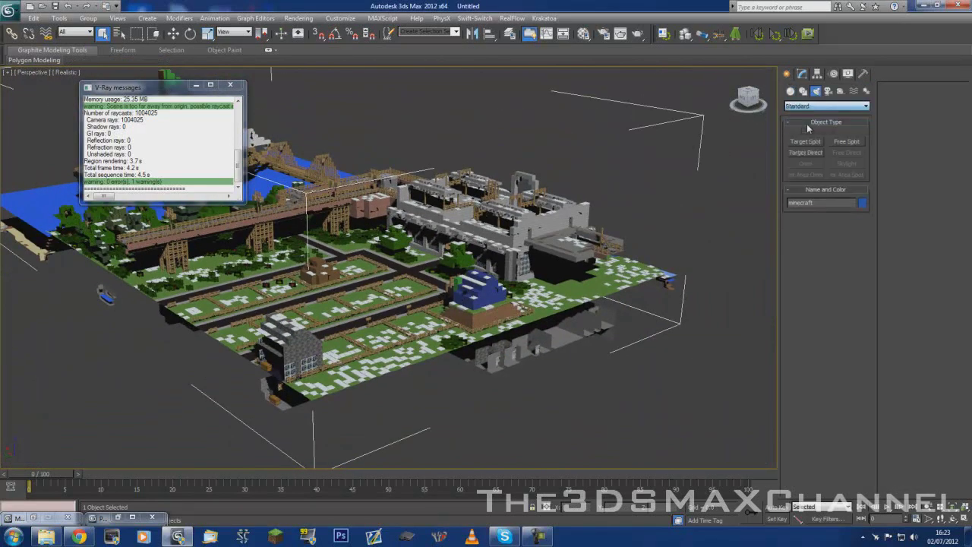
{"action": "left_click", "coordinate": [806, 164]}
{"action": "left_click", "coordinate": [185, 403]}
{"action": "key", "text": "w"}
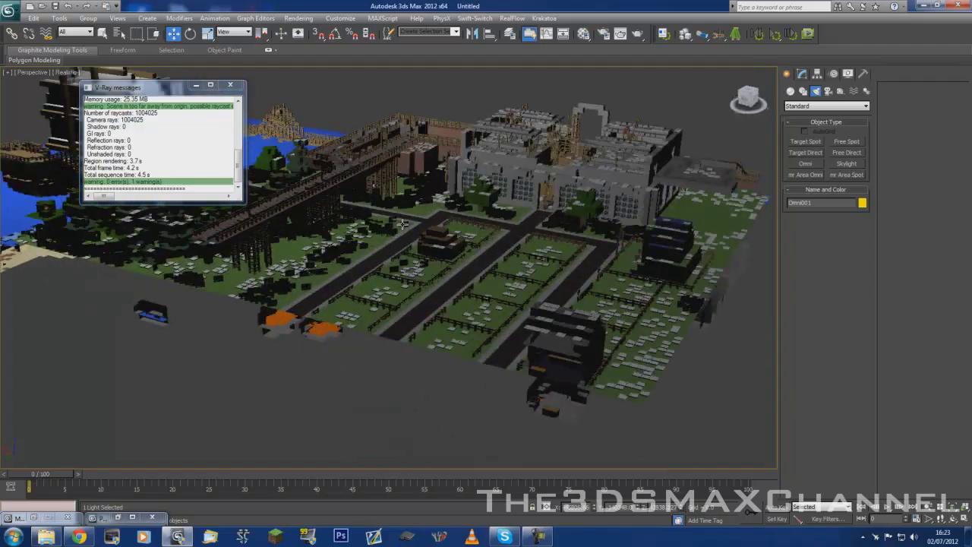
Step: Raise the Omni light above the ship and shift it across the world toward the castle side
{"action": "middle_click_drag", "start_coordinate": [403, 224], "coordinate": [418, 210], "text": "alt"}
{"action": "scroll", "coordinate": [390, 230], "scroll_direction": "up", "scroll_amount": 4}
{"action": "scroll", "coordinate": [417, 211], "scroll_direction": "down", "scroll_amount": 2}
{"action": "scroll", "coordinate": [416, 213], "scroll_direction": "down", "scroll_amount": 8}
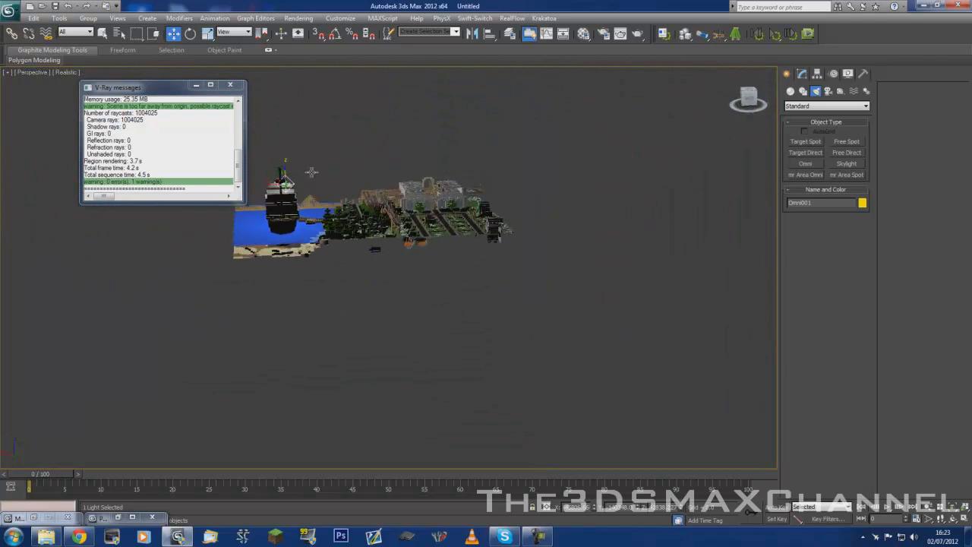
{"action": "left_click_drag", "start_coordinate": [283, 172], "coordinate": [282, 100]}
{"action": "middle_click_drag", "start_coordinate": [301, 139], "coordinate": [327, 170], "text": "alt"}
{"action": "left_click_drag", "start_coordinate": [282, 112], "coordinate": [521, 143]}
Step: Place the Omni light in front of the castle and raise it high above the building
{"action": "middle_click_drag", "start_coordinate": [521, 143], "coordinate": [430, 193], "text": "alt"}
{"action": "middle_click_drag", "start_coordinate": [593, 84], "coordinate": [513, 138]}
{"action": "scroll", "coordinate": [512, 138], "scroll_direction": "up", "scroll_amount": 6}
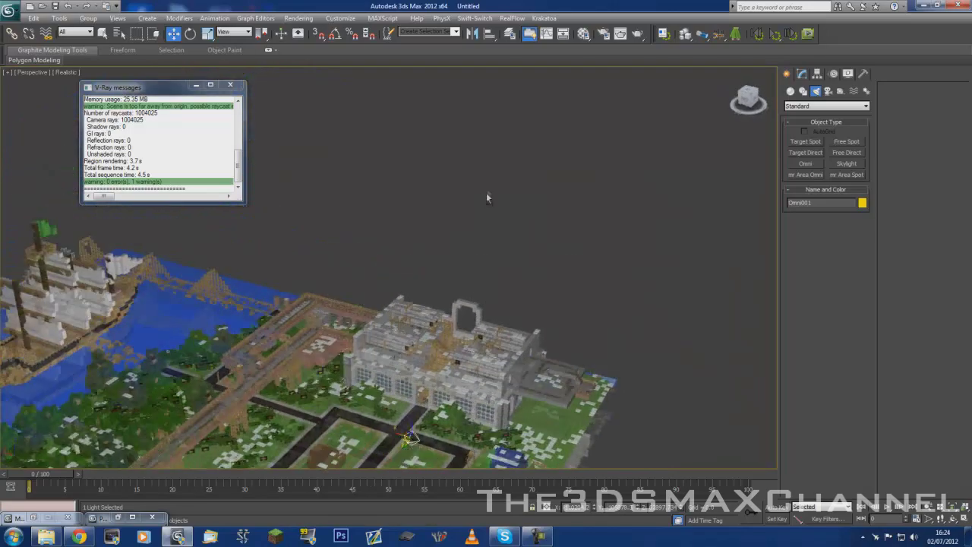
{"action": "middle_click_drag", "start_coordinate": [486, 198], "coordinate": [454, 251]}
{"action": "scroll", "coordinate": [477, 121], "scroll_direction": "down", "scroll_amount": 3}
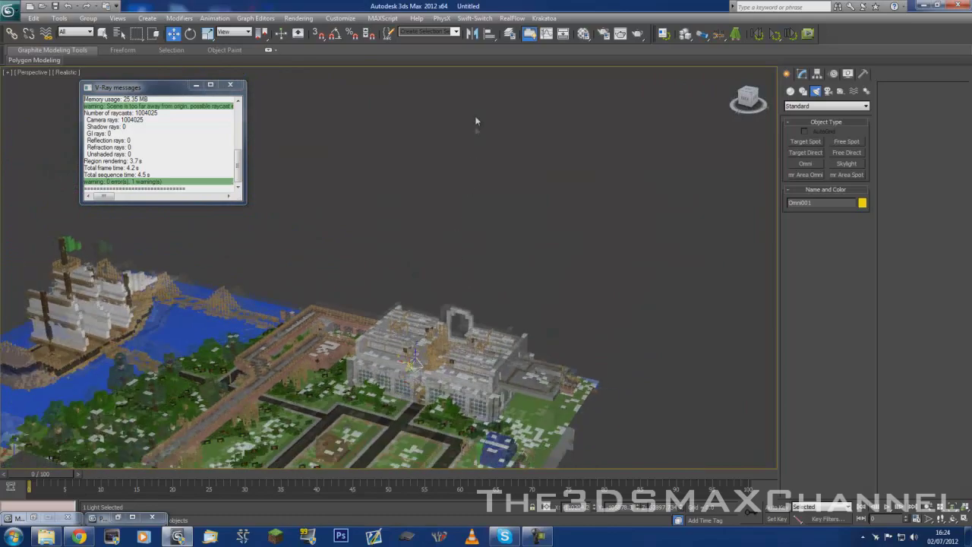
{"action": "scroll", "coordinate": [424, 219], "scroll_direction": "up", "scroll_amount": 5}
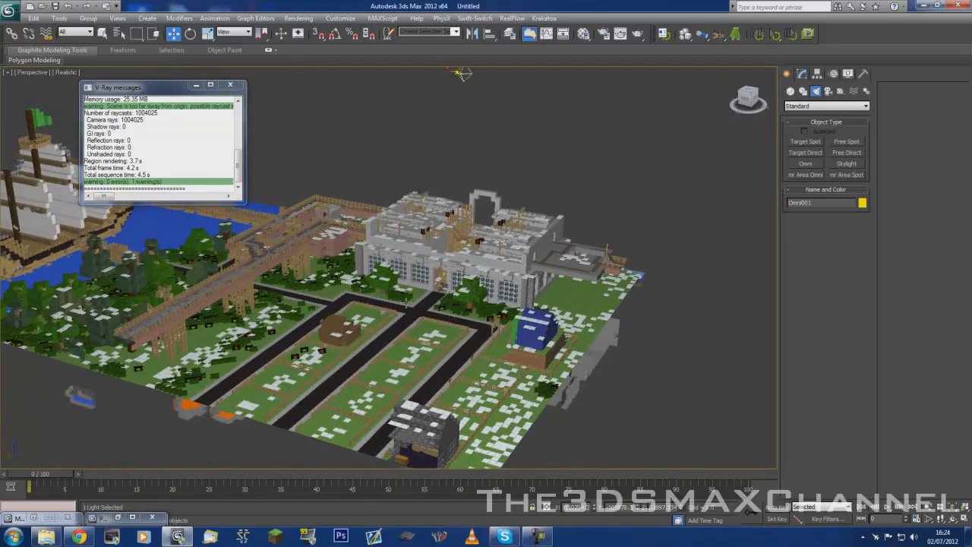
{"action": "middle_click_drag", "start_coordinate": [424, 219], "coordinate": [414, 196], "text": "alt"}
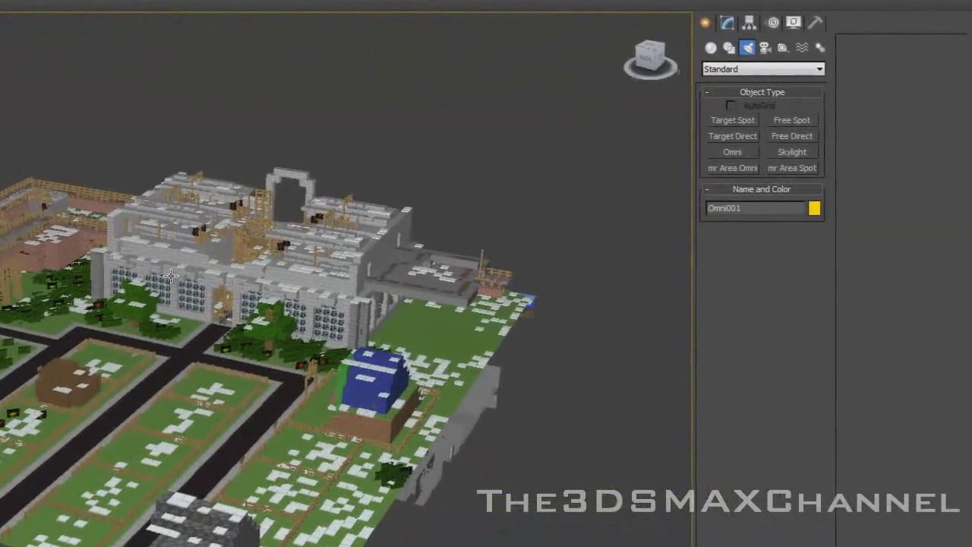
Step: Check the shadow options in the minecraft mesh's object properties, cancel without changes, and briefly check the wireframe display
{"action": "left_click", "coordinate": [171, 276]}
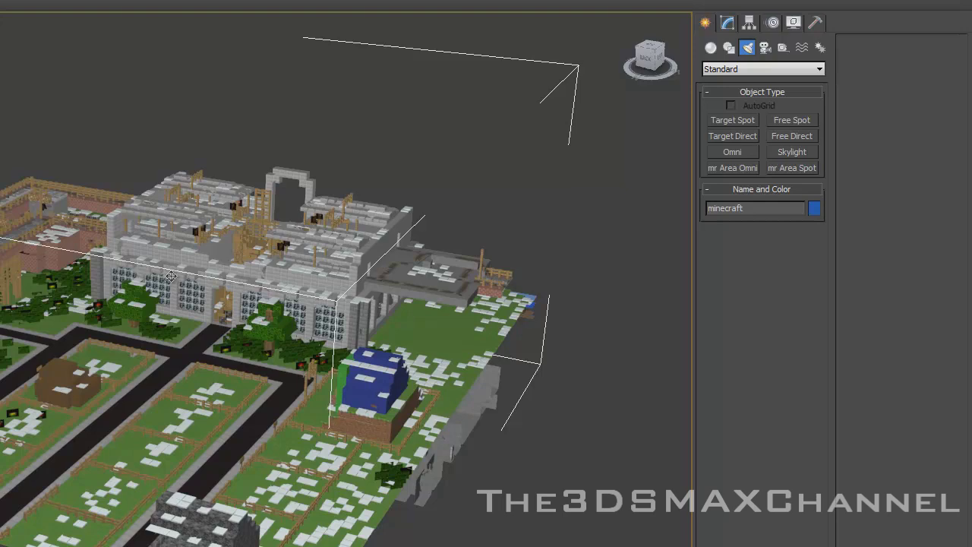
{"action": "right_click", "coordinate": [156, 290]}
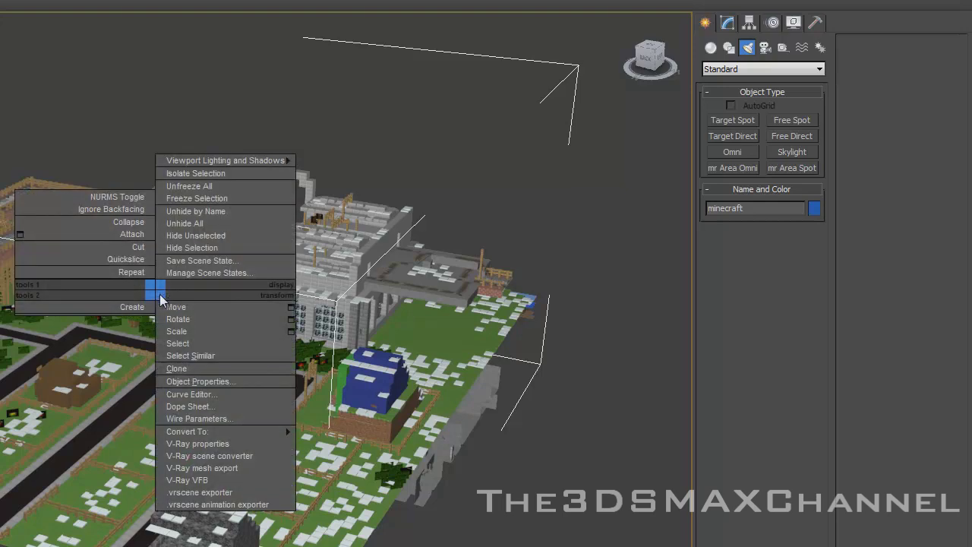
{"action": "left_click", "coordinate": [221, 381]}
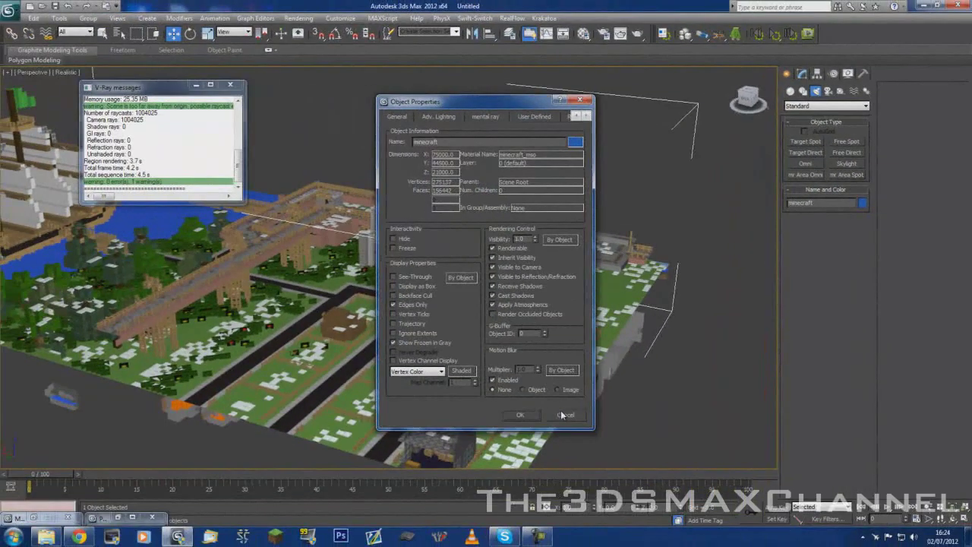
{"action": "left_click", "coordinate": [380, 511]}
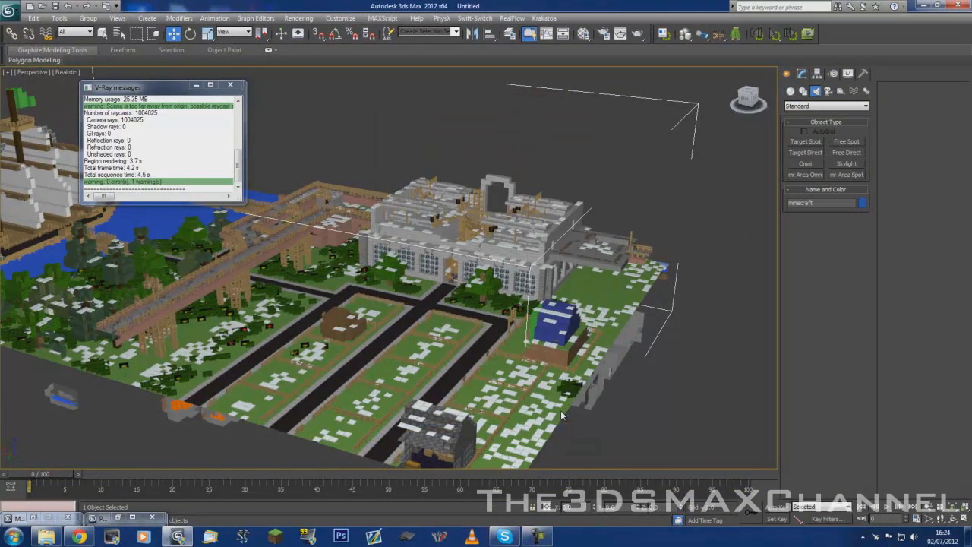
{"action": "key", "text": "F3"}
{"action": "key", "text": "F3"}
Step: Make the Omni light above the castle cast shadows of the VRayShadow type
{"action": "middle_click_drag", "start_coordinate": [380, 337], "coordinate": [414, 328], "text": "alt"}
{"action": "middle_click_drag", "start_coordinate": [454, 290], "coordinate": [493, 163], "text": "alt"}
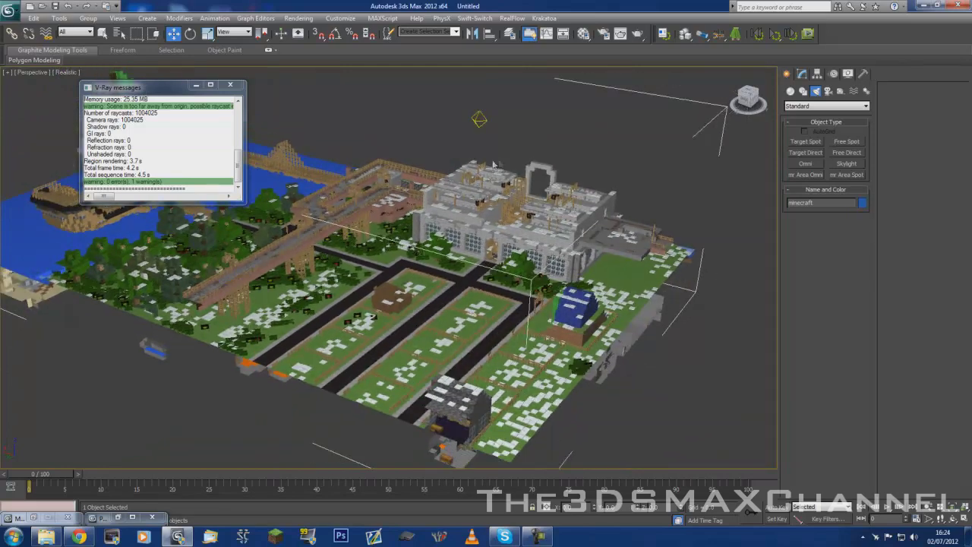
{"action": "left_click", "coordinate": [477, 120]}
{"action": "left_click", "coordinate": [803, 73]}
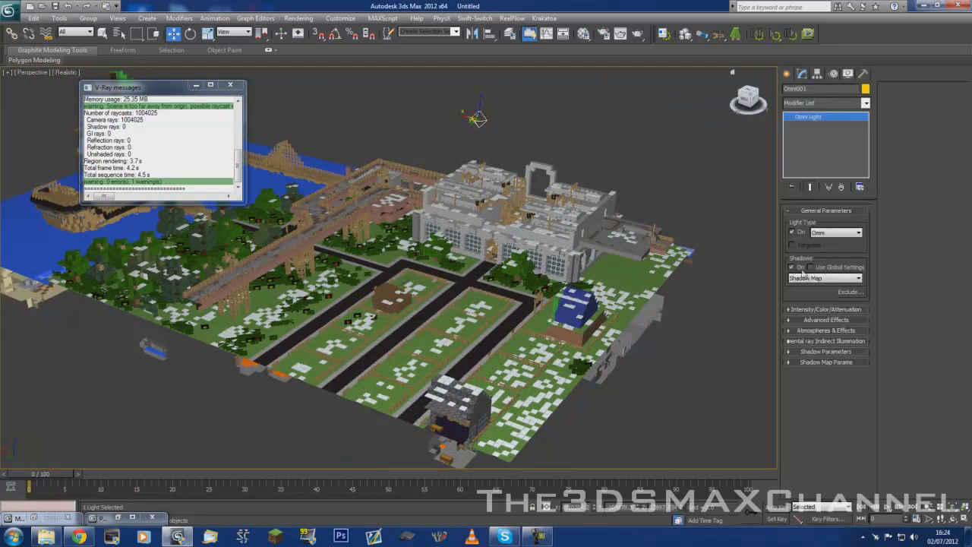
{"action": "left_click", "coordinate": [824, 278]}
{"action": "left_click", "coordinate": [819, 334]}
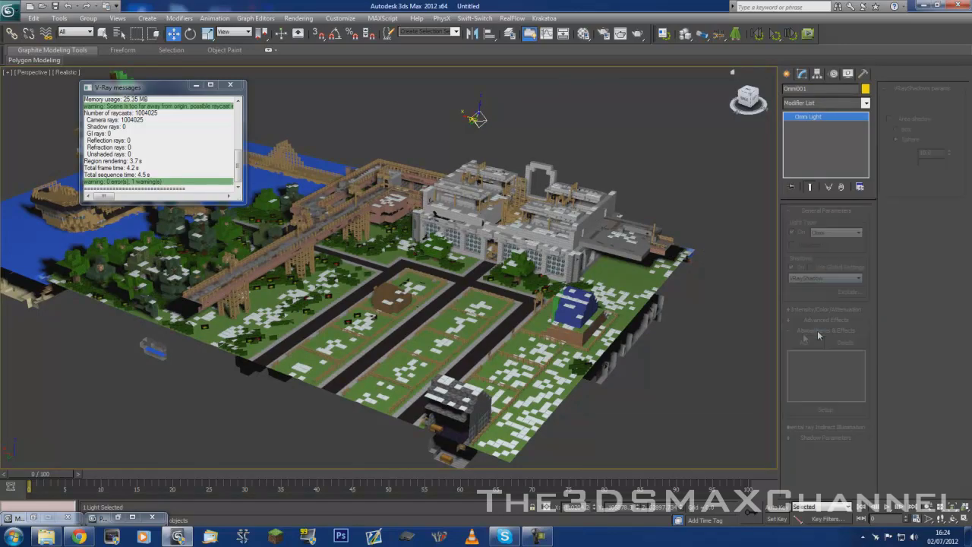
Step: Return to the home view and examine where the world lies relative to the grid origin
{"action": "middle_click_drag", "start_coordinate": [501, 292], "coordinate": [490, 277], "text": "alt"}
{"action": "scroll", "coordinate": [490, 266], "scroll_direction": "up", "scroll_amount": 2}
{"action": "middle_click_drag", "start_coordinate": [488, 242], "coordinate": [548, 302]}
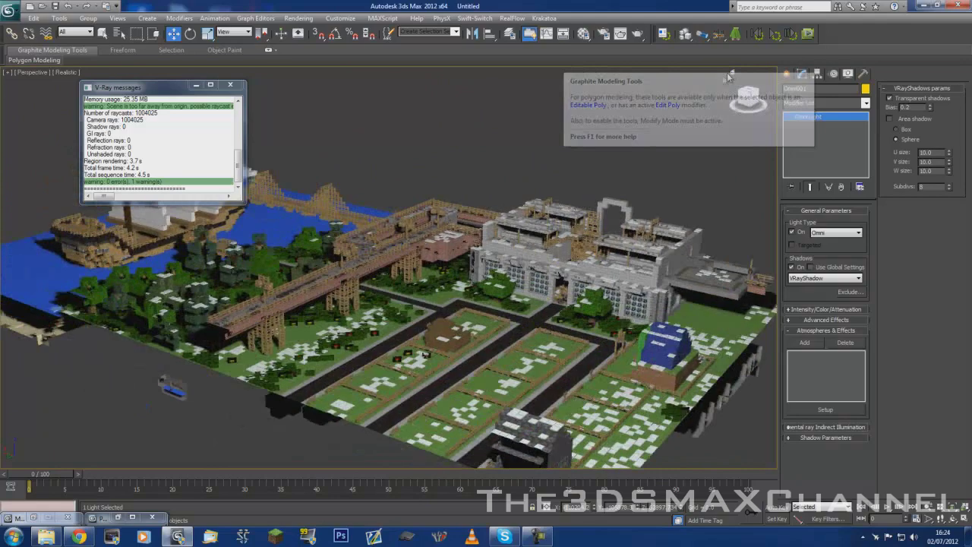
{"action": "left_click", "coordinate": [728, 75]}
{"action": "middle_click_drag", "start_coordinate": [581, 196], "coordinate": [580, 205]}
{"action": "scroll", "coordinate": [580, 205], "scroll_direction": "down", "scroll_amount": 3}
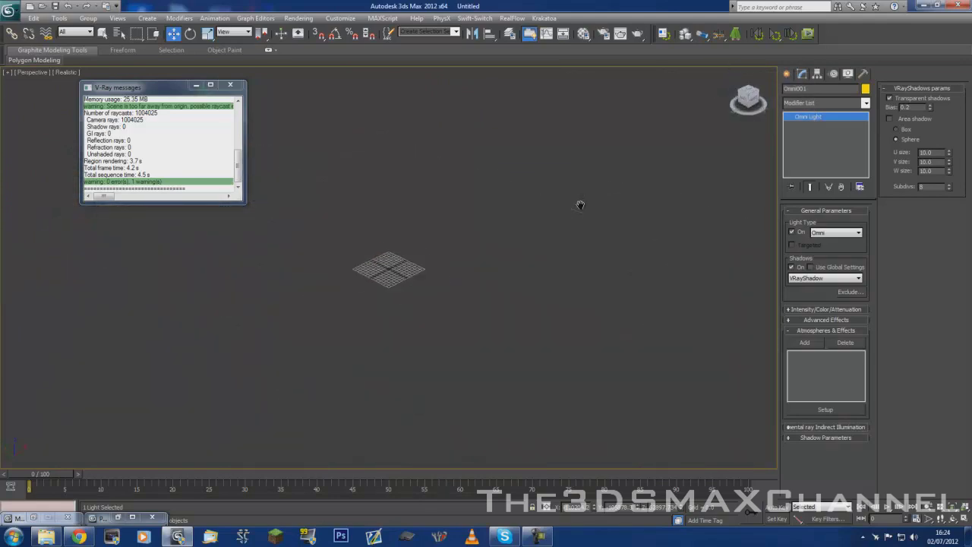
{"action": "scroll", "coordinate": [570, 206], "scroll_direction": "up", "scroll_amount": 5}
{"action": "middle_click_drag", "start_coordinate": [522, 157], "coordinate": [584, 213]}
{"action": "scroll", "coordinate": [584, 213], "scroll_direction": "down", "scroll_amount": 3}
Step: Center the minecraft mesh's pivot to the object and leave pivot editing
{"action": "left_click", "coordinate": [424, 247]}
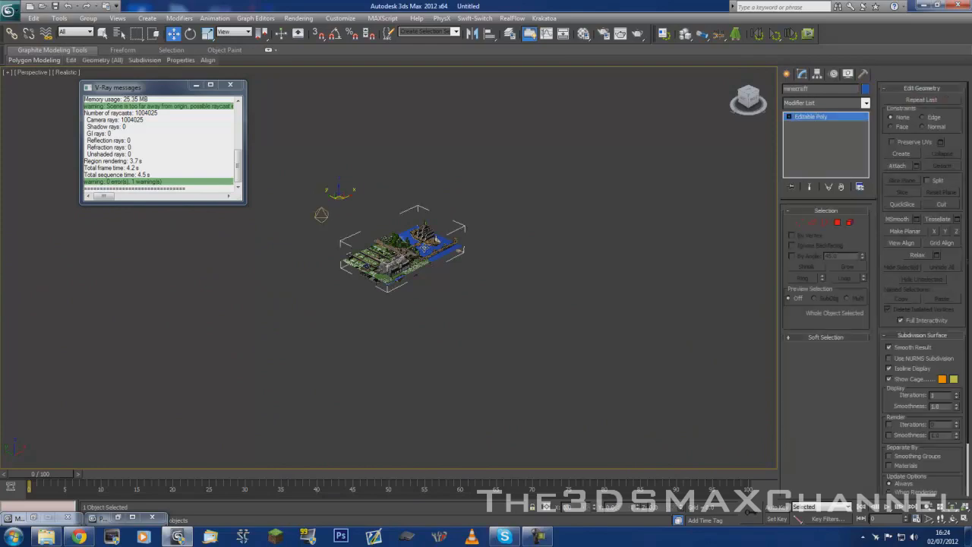
{"action": "scroll", "coordinate": [424, 247], "scroll_direction": "up", "scroll_amount": 3}
{"action": "middle_click_drag", "start_coordinate": [509, 134], "coordinate": [569, 166]}
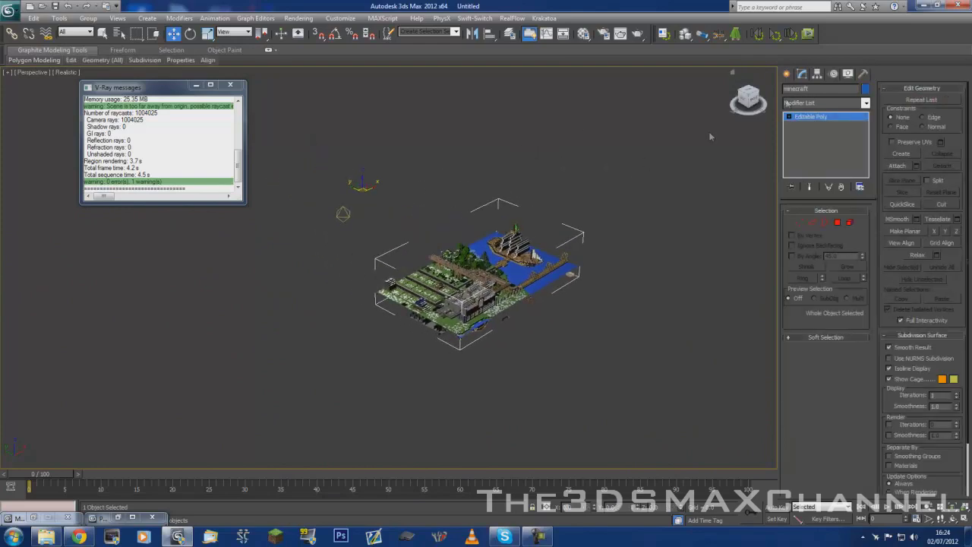
{"action": "left_click", "coordinate": [820, 74]}
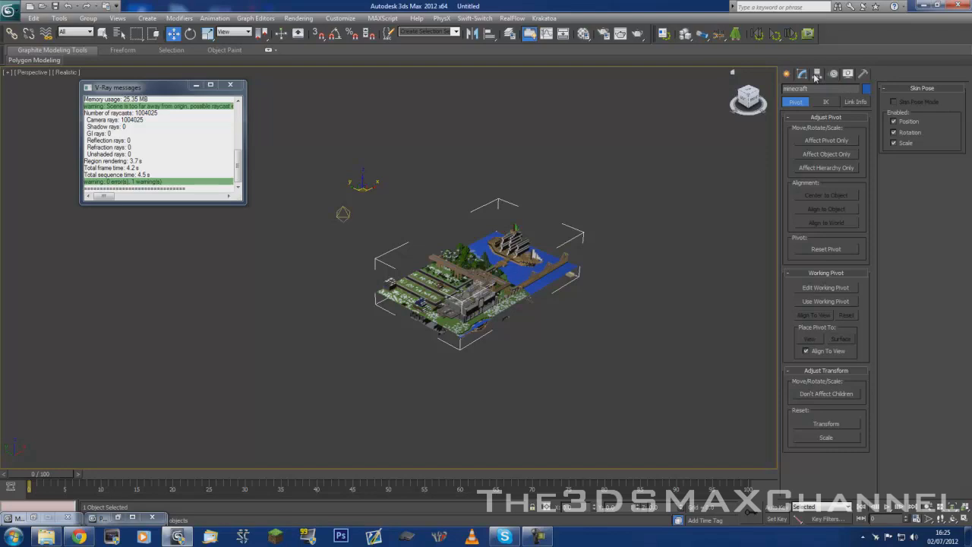
{"action": "left_click", "coordinate": [846, 141]}
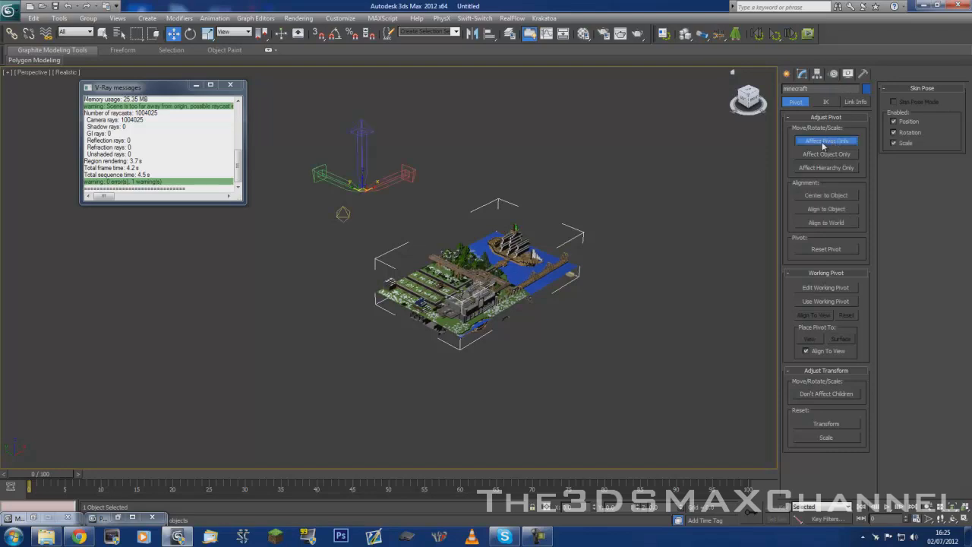
{"action": "left_click", "coordinate": [826, 196]}
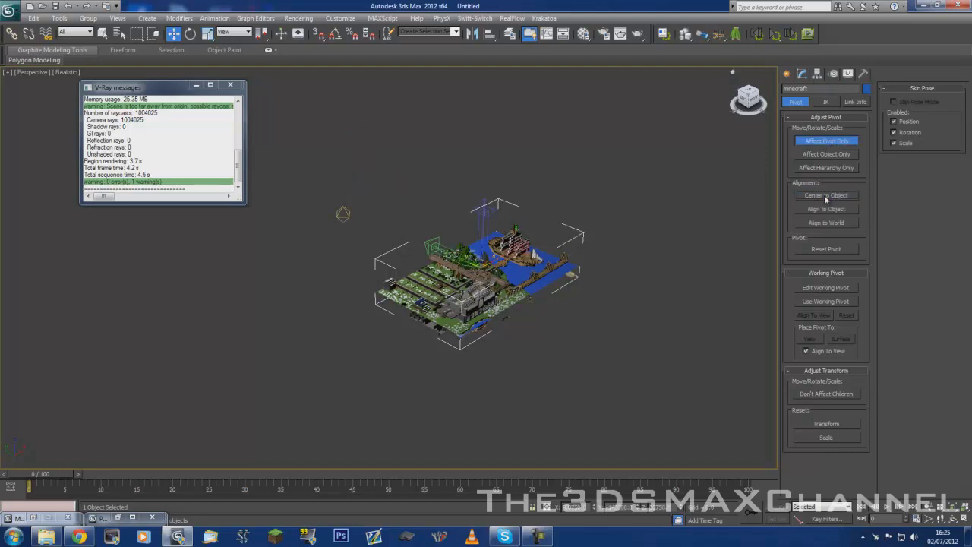
{"action": "left_click", "coordinate": [824, 142]}
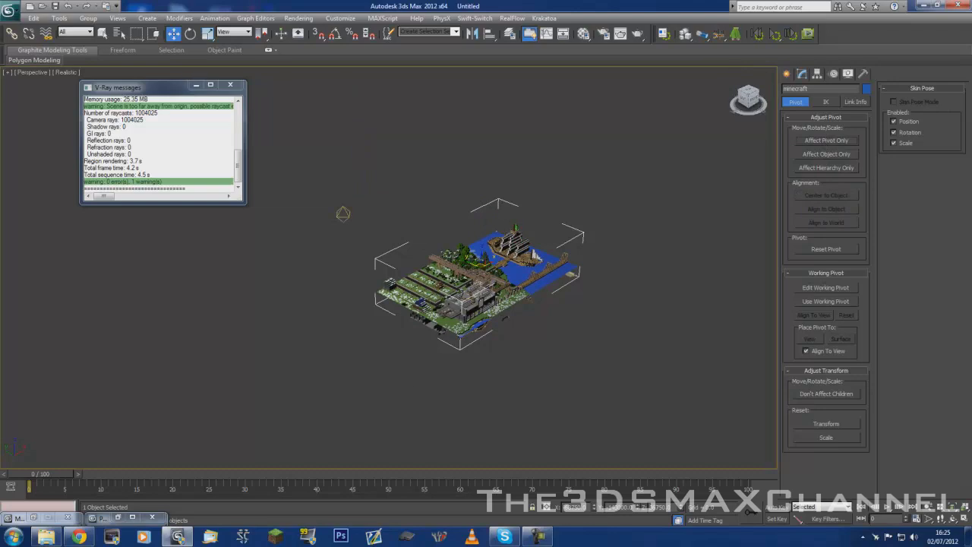
Step: Move the minecraft mesh to the world origin by setting its X, Y and Z positions to 0
{"action": "left_click", "coordinate": [568, 506]}
{"action": "type", "text": "0"}
{"action": "key", "text": "Return"}
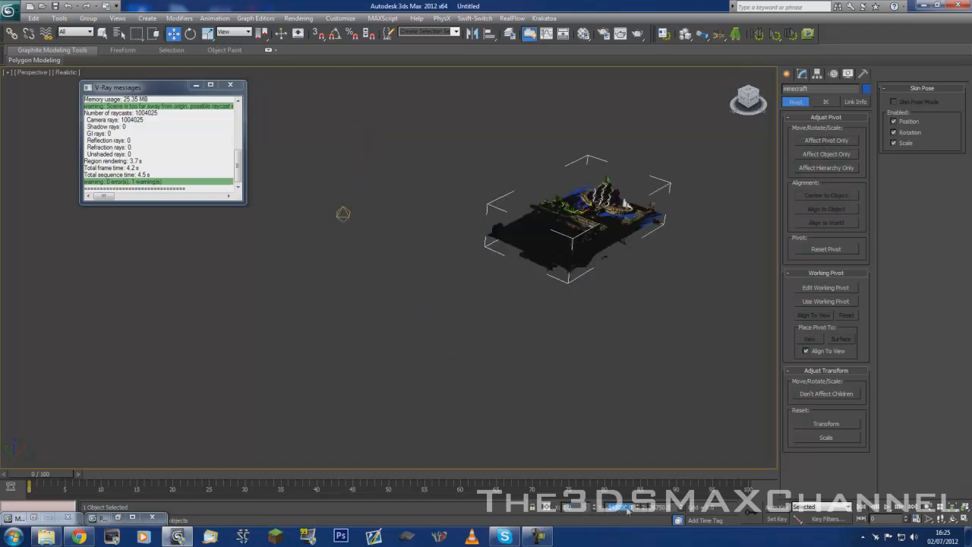
{"action": "type", "text": "0"}
{"action": "key", "text": "Return"}
{"action": "type", "text": "0"}
{"action": "key", "text": "Return"}
Step: Move the Omni light across the repositioned world so it shines from above on the opposite side
{"action": "scroll", "coordinate": [425, 262], "scroll_direction": "up", "scroll_amount": 6}
{"action": "middle_click_drag", "start_coordinate": [405, 264], "coordinate": [585, 266], "text": "alt"}
{"action": "scroll", "coordinate": [588, 261], "scroll_direction": "down", "scroll_amount": 8}
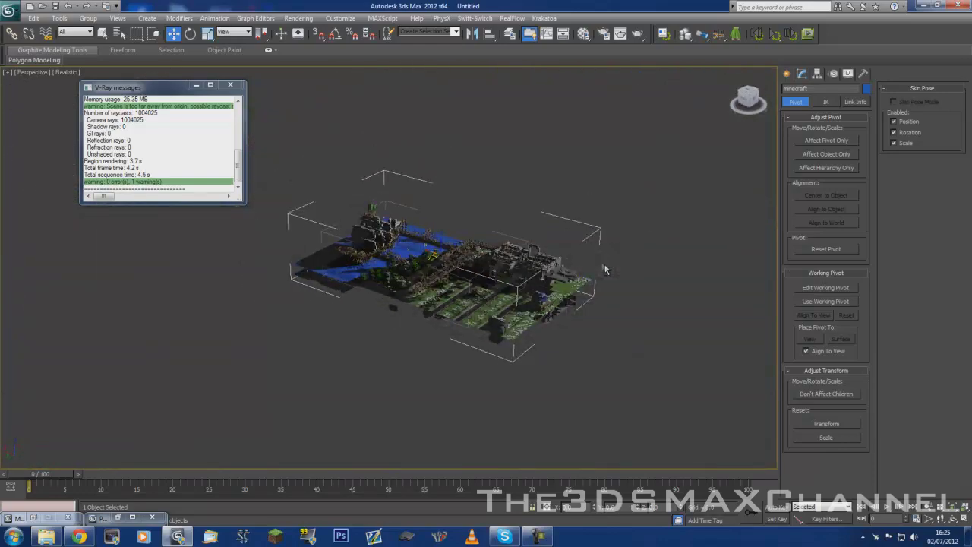
{"action": "left_click", "coordinate": [506, 218]}
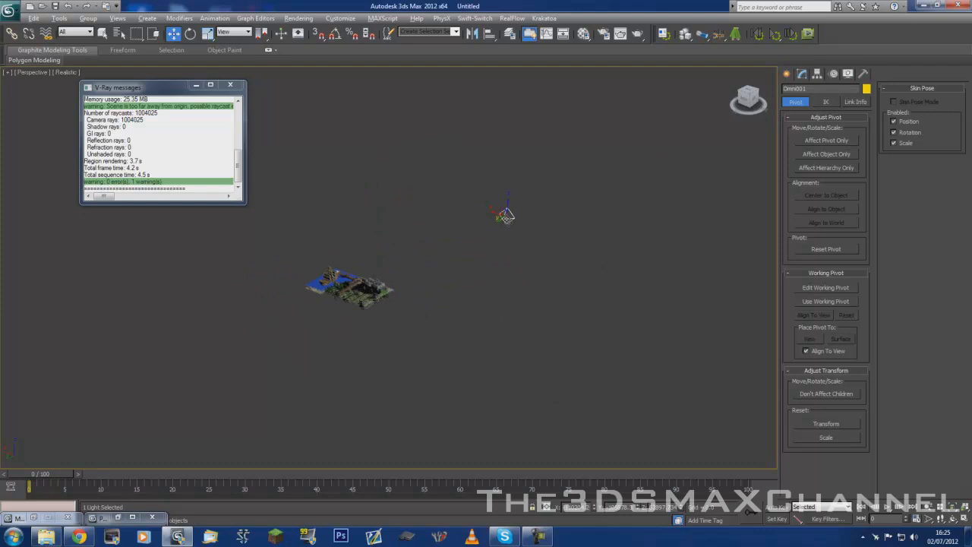
{"action": "left_click_drag", "start_coordinate": [499, 217], "coordinate": [331, 286]}
{"action": "middle_click_drag", "start_coordinate": [331, 285], "coordinate": [455, 240], "text": "alt"}
{"action": "scroll", "coordinate": [384, 260], "scroll_direction": "up", "scroll_amount": 1}
{"action": "scroll", "coordinate": [456, 240], "scroll_direction": "up", "scroll_amount": 5}
{"action": "middle_click_drag", "start_coordinate": [521, 245], "coordinate": [293, 211]}
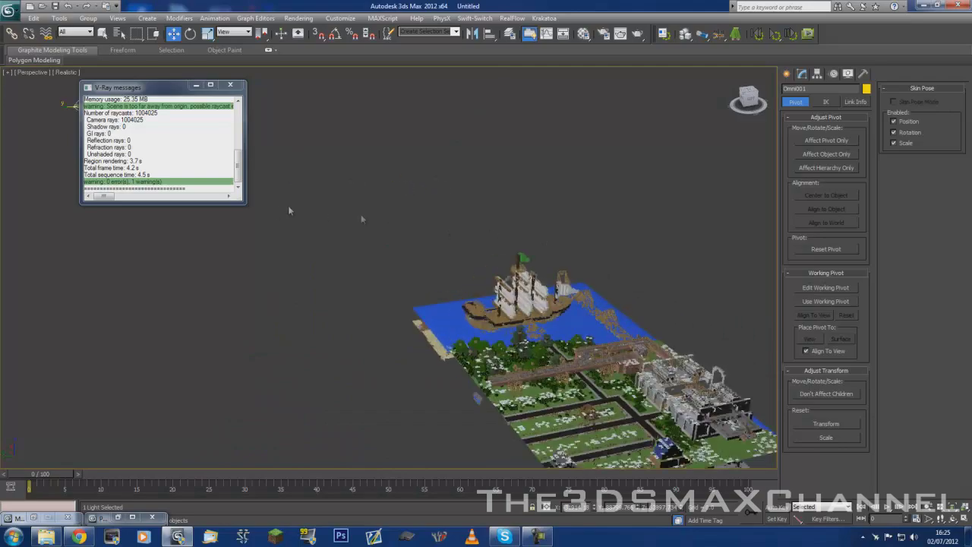
{"action": "middle_click_drag", "start_coordinate": [427, 211], "coordinate": [552, 240], "text": "alt"}
{"action": "scroll", "coordinate": [552, 240], "scroll_direction": "down", "scroll_amount": 2}
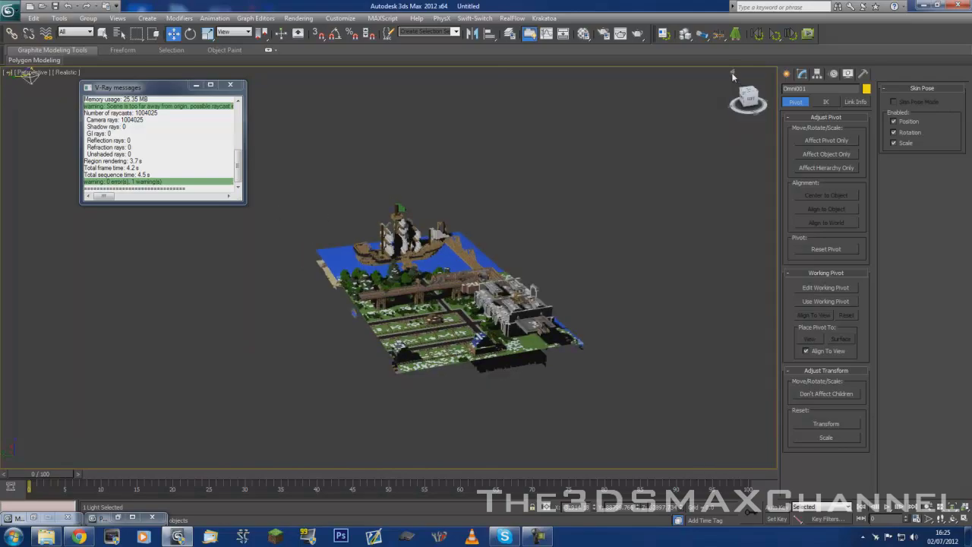
Step: Render a close Perspective view of the fenced garden and castle, and inspect the fence shadows at 8:1 before putting the frame away
{"action": "left_click", "coordinate": [732, 74]}
{"action": "scroll", "coordinate": [562, 239], "scroll_direction": "down", "scroll_amount": 8}
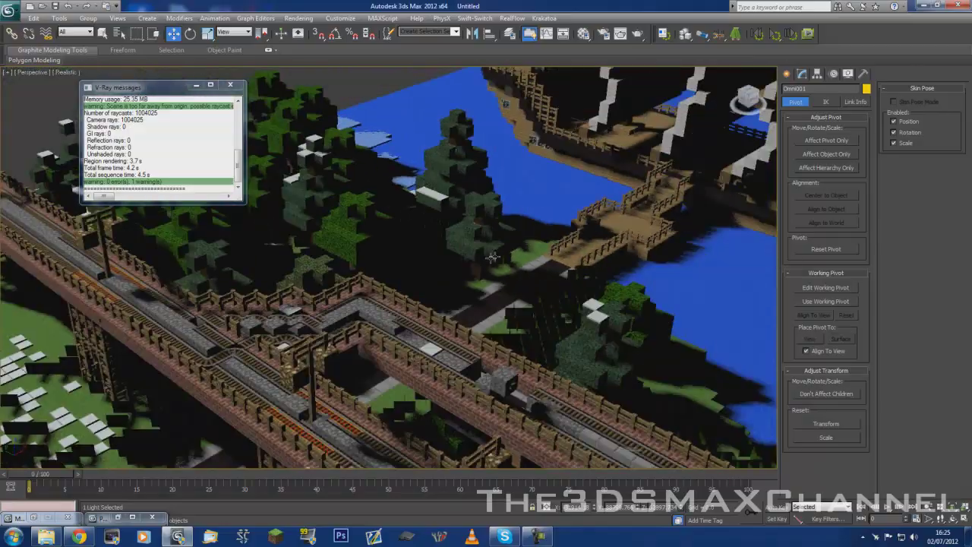
{"action": "scroll", "coordinate": [494, 257], "scroll_direction": "down", "scroll_amount": 8}
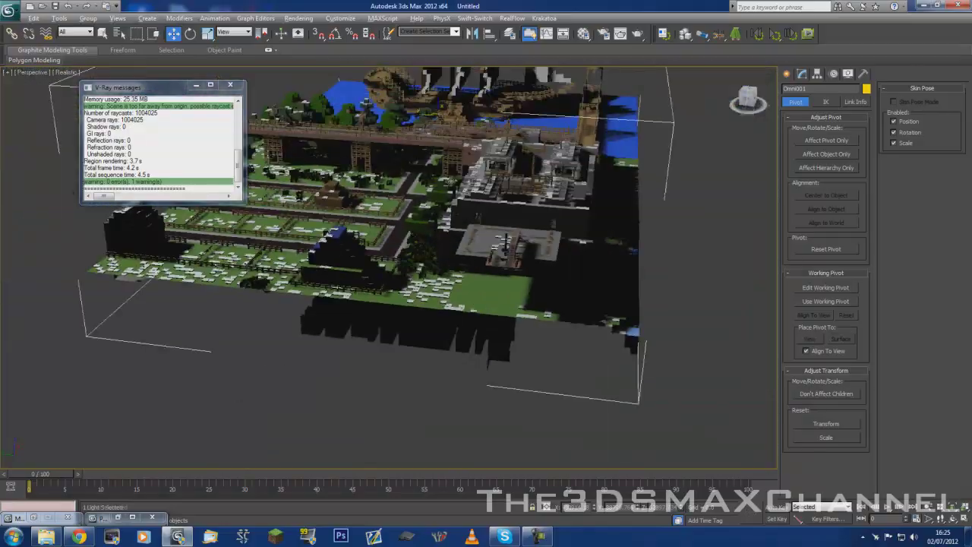
{"action": "scroll", "coordinate": [482, 229], "scroll_direction": "up", "scroll_amount": 10}
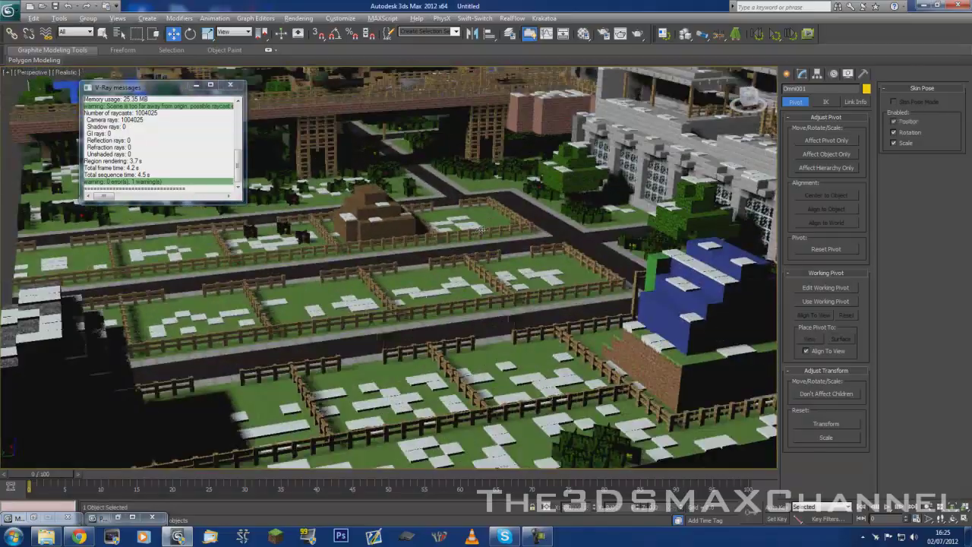
{"action": "middle_click_drag", "start_coordinate": [481, 229], "coordinate": [349, 263], "text": "alt"}
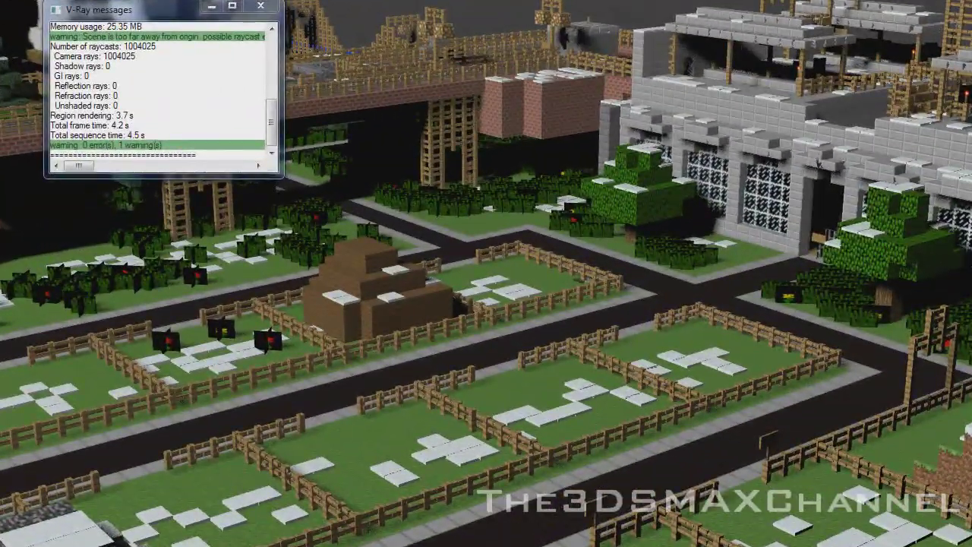
{"action": "key", "text": "alt+r"}
{"action": "key", "text": "shift+q"}
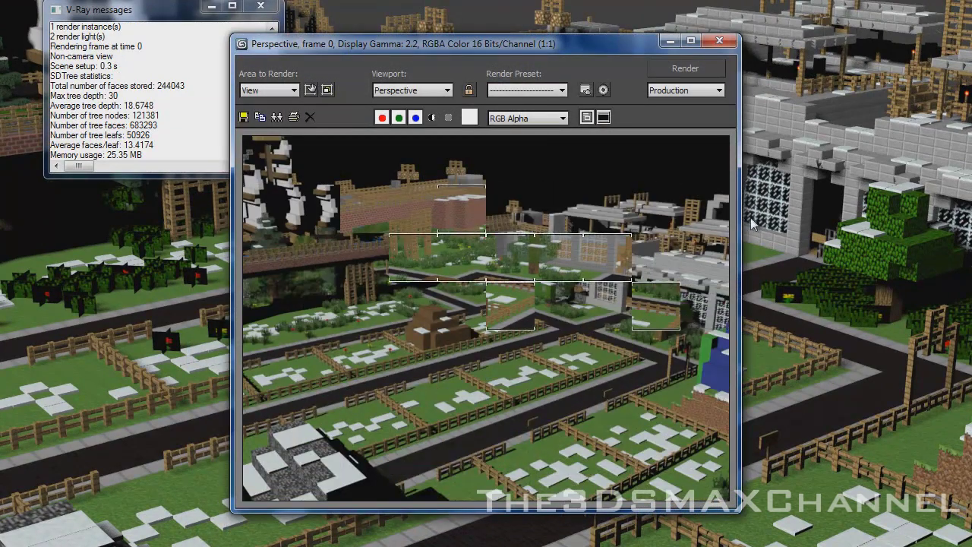
{"action": "scroll", "coordinate": [518, 315], "scroll_direction": "up", "scroll_amount": 1}
{"action": "scroll", "coordinate": [518, 309], "scroll_direction": "down", "scroll_amount": 1}
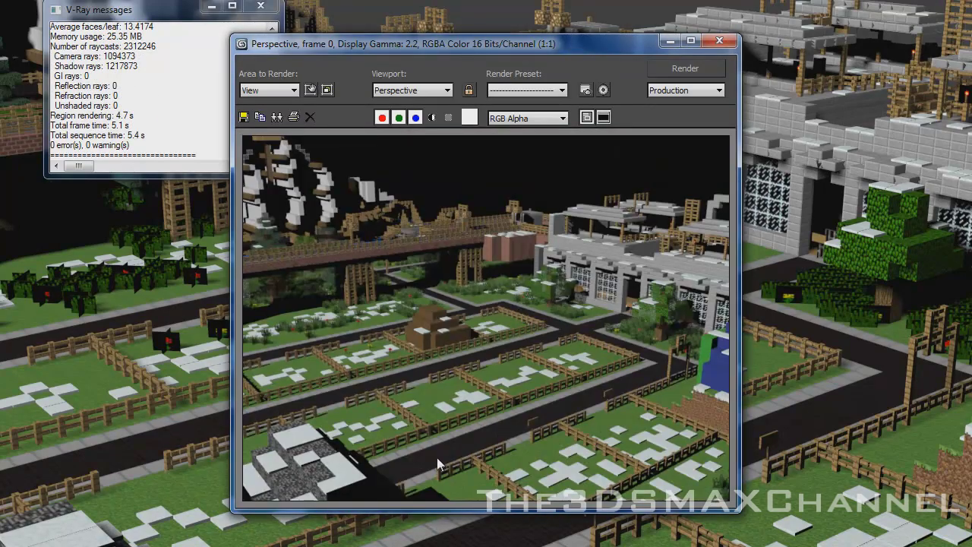
{"action": "scroll", "coordinate": [436, 457], "scroll_direction": "up", "scroll_amount": 3}
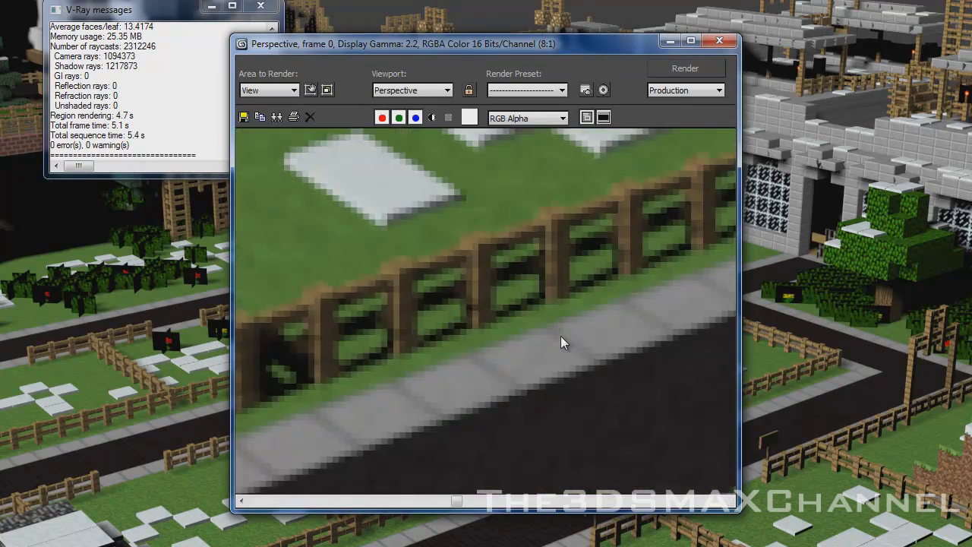
{"action": "scroll", "coordinate": [566, 318], "scroll_direction": "down", "scroll_amount": 3}
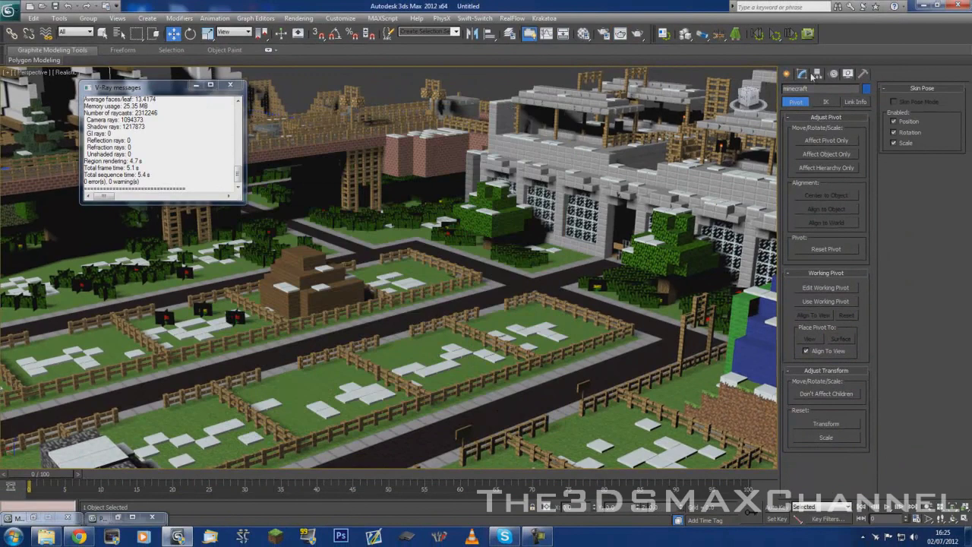
Step: Show the minecraft mesh's Editable Poly parameters and examine the gardens, bridge and castle from close and distant angles
{"action": "left_click", "coordinate": [801, 74]}
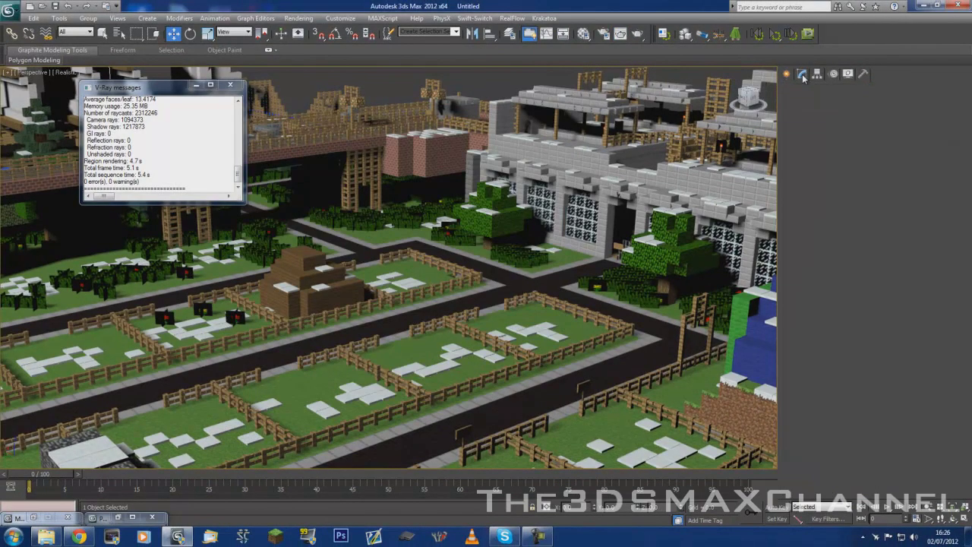
{"action": "left_click", "coordinate": [836, 222]}
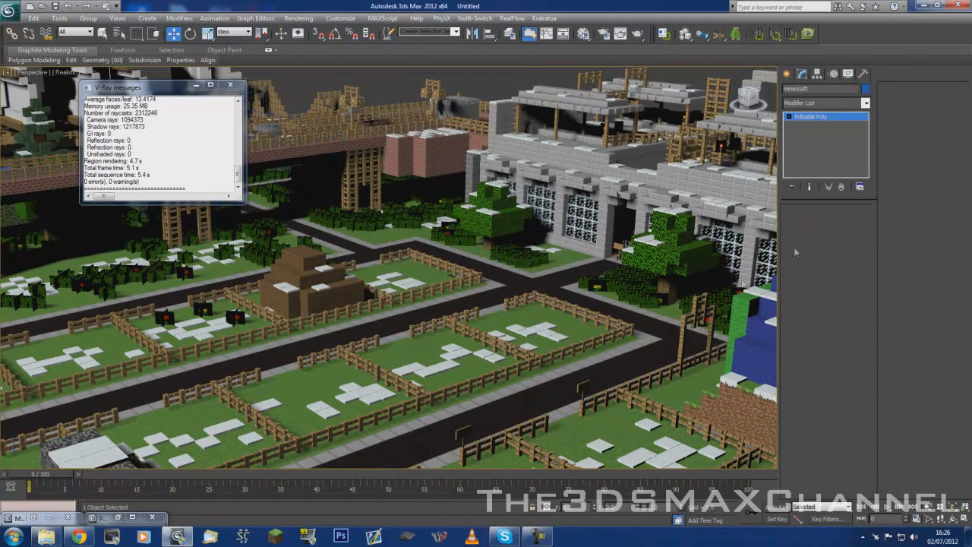
{"action": "left_click", "coordinate": [569, 370]}
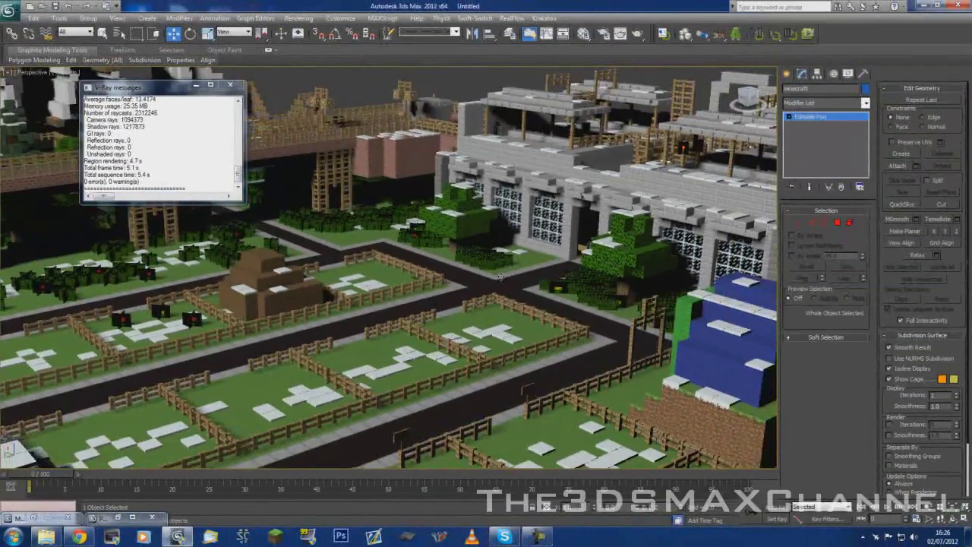
{"action": "scroll", "coordinate": [500, 276], "scroll_direction": "down", "scroll_amount": 2}
{"action": "middle_click_drag", "start_coordinate": [500, 276], "coordinate": [519, 268]}
{"action": "scroll", "coordinate": [519, 267], "scroll_direction": "up", "scroll_amount": 2}
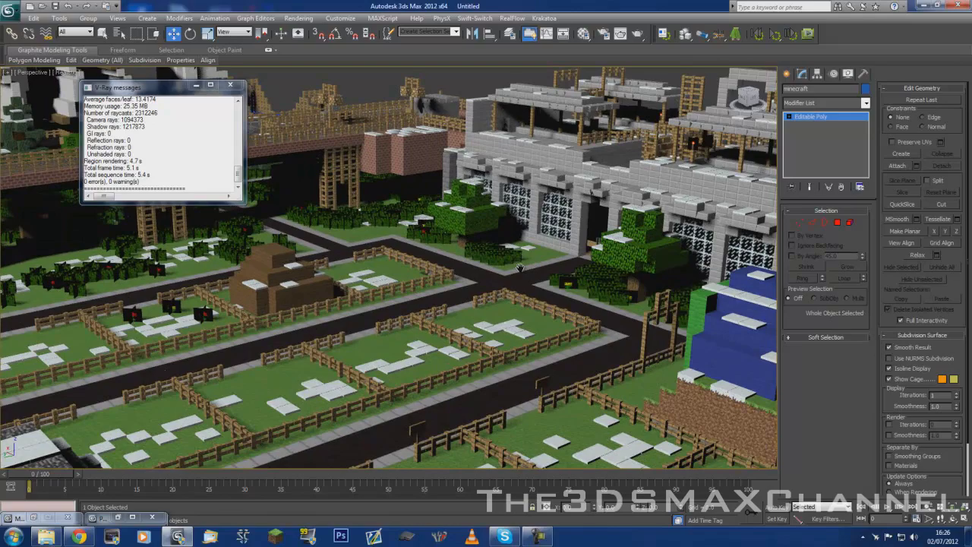
{"action": "middle_click_drag", "start_coordinate": [509, 248], "coordinate": [544, 283], "text": "alt"}
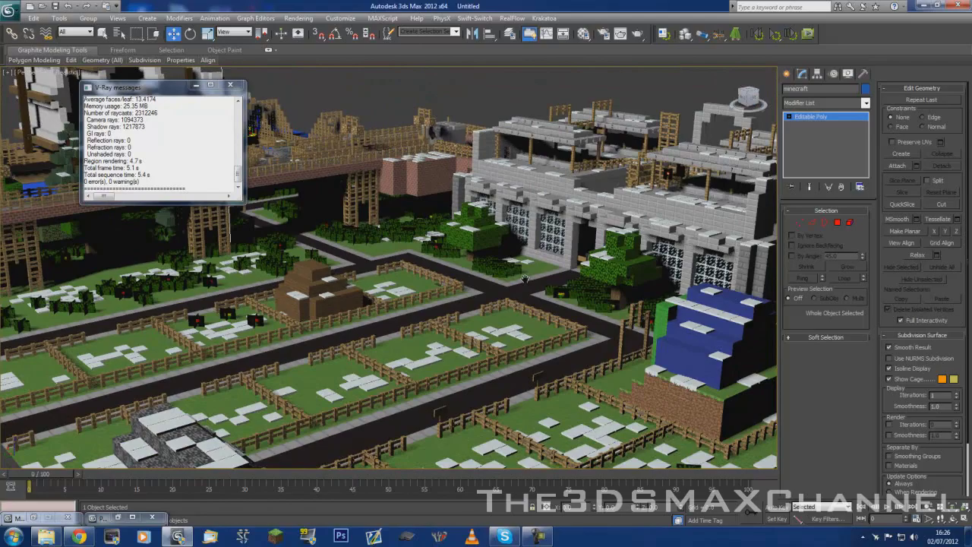
{"action": "scroll", "coordinate": [524, 279], "scroll_direction": "down", "scroll_amount": 10}
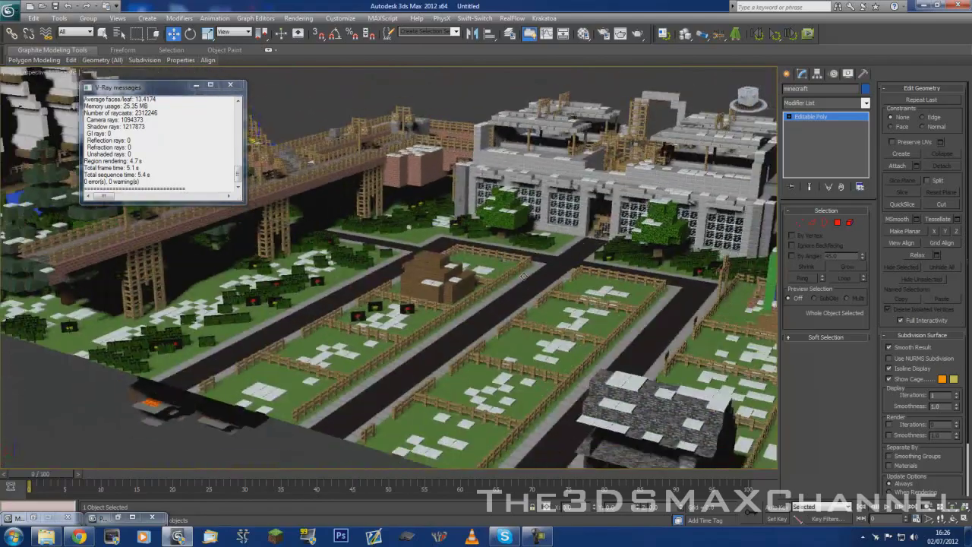
{"action": "scroll", "coordinate": [517, 270], "scroll_direction": "up", "scroll_amount": 8}
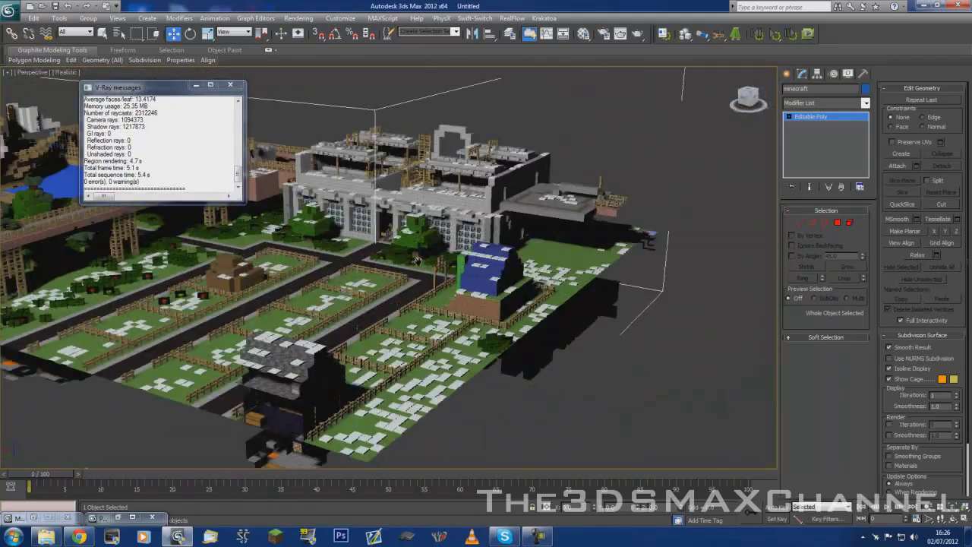
Step: Review the sub-materials of the minecraft_mso Multi/Sub-Object material from the start of its list and put the Material Editor away
{"action": "key", "text": "m"}
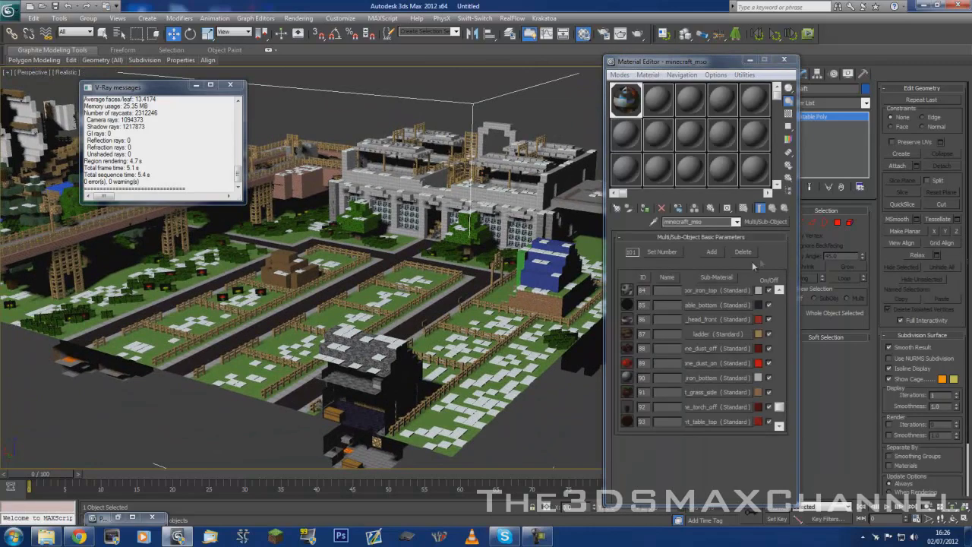
{"action": "left_click_drag", "start_coordinate": [782, 408], "coordinate": [779, 293]}
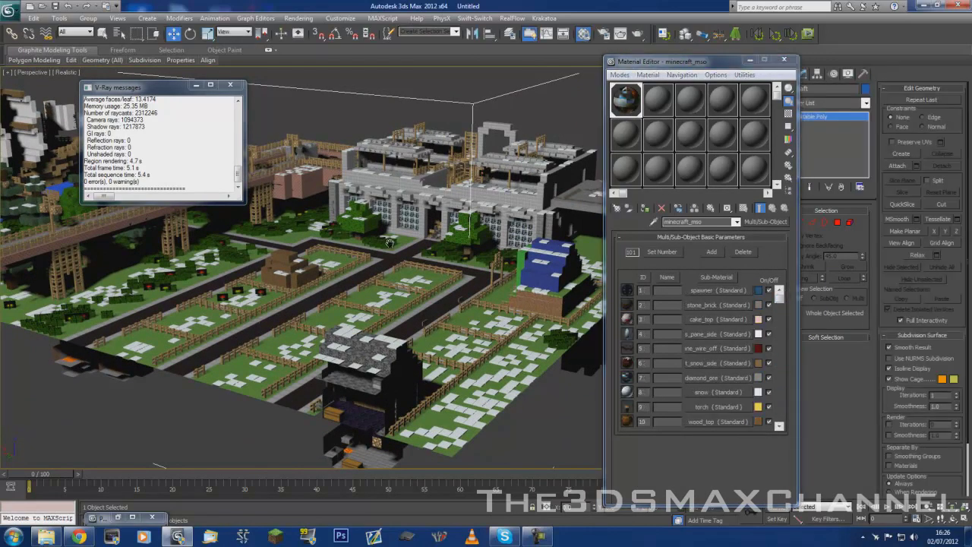
{"action": "scroll", "coordinate": [550, 330], "scroll_direction": "up", "scroll_amount": 10}
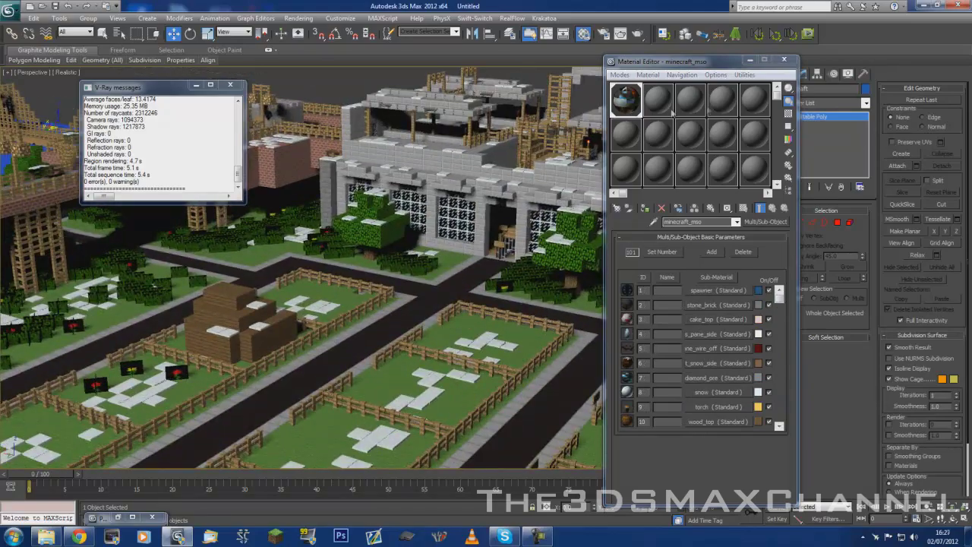
{"action": "left_click", "coordinate": [749, 60]}
Step: Render a Perspective view of the castle front with the neighbouring gardens and blue-roofed house, and close the rendered frame after checking it
{"action": "middle_click_drag", "start_coordinate": [548, 280], "coordinate": [610, 292]}
{"action": "scroll", "coordinate": [610, 291], "scroll_direction": "down", "scroll_amount": 4}
{"action": "scroll", "coordinate": [525, 249], "scroll_direction": "up", "scroll_amount": 3}
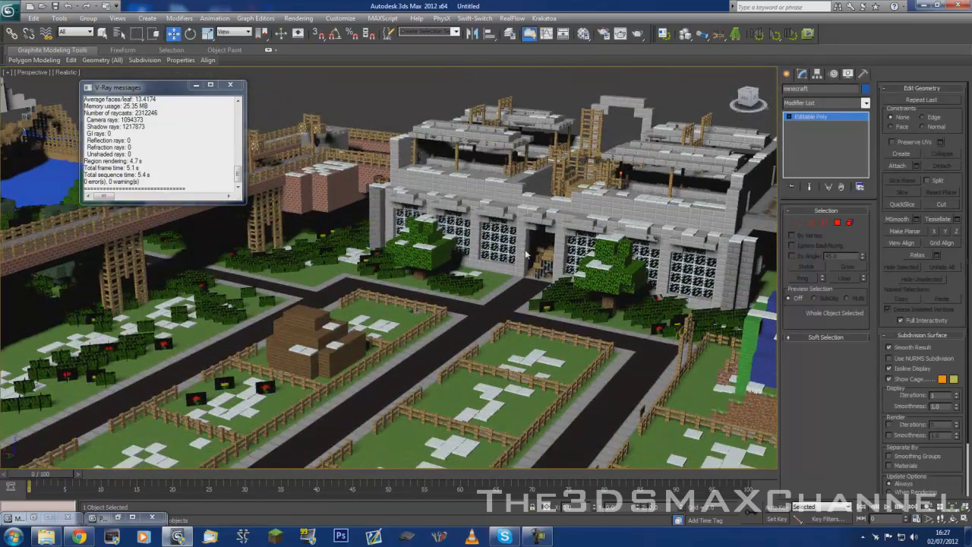
{"action": "middle_click_drag", "start_coordinate": [526, 254], "coordinate": [402, 267]}
{"action": "scroll", "coordinate": [402, 266], "scroll_direction": "up", "scroll_amount": 1}
{"action": "left_click", "coordinate": [298, 19]}
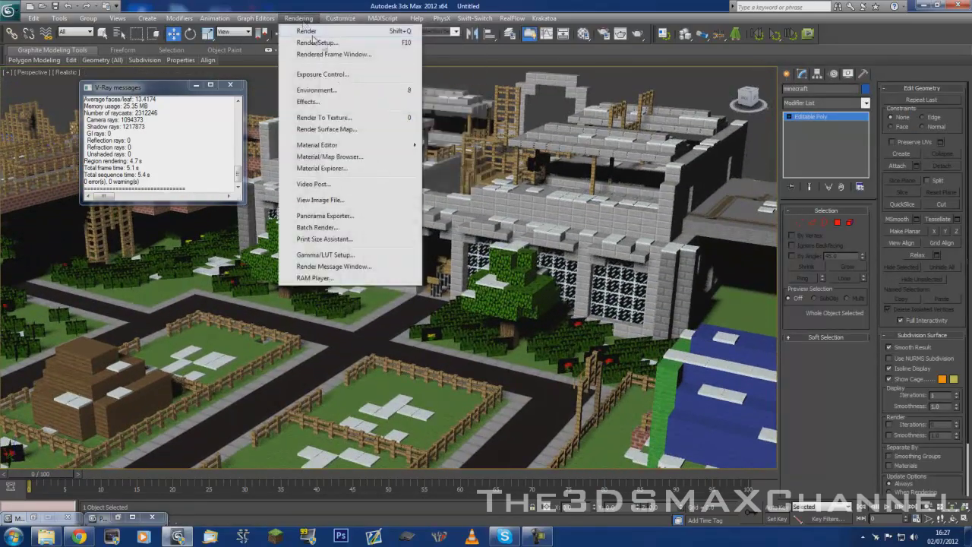
{"action": "left_click", "coordinate": [319, 31]}
{"action": "scroll", "coordinate": [515, 263], "scroll_direction": "up", "scroll_amount": 5}
{"action": "scroll", "coordinate": [434, 280], "scroll_direction": "down", "scroll_amount": 4}
{"action": "scroll", "coordinate": [378, 290], "scroll_direction": "down", "scroll_amount": 1}
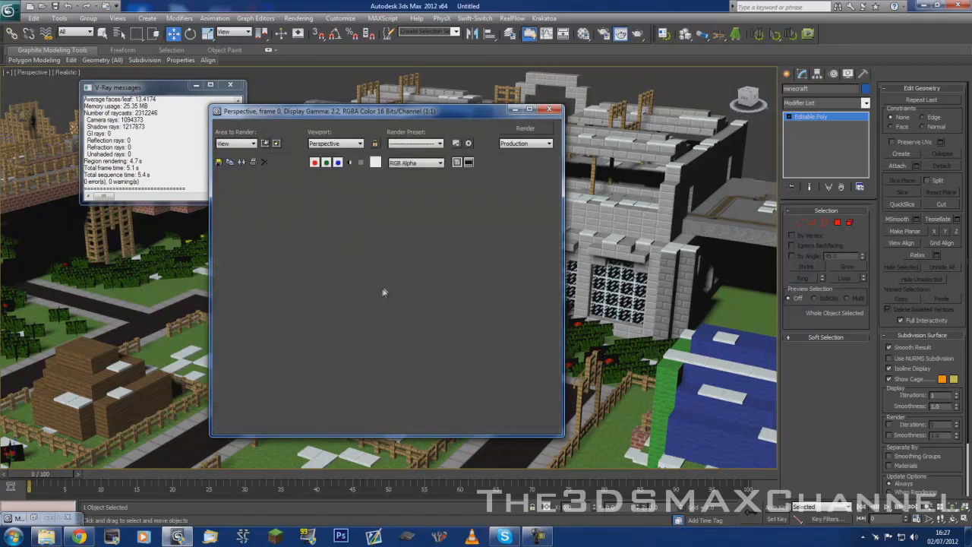
{"action": "left_click", "coordinate": [552, 109]}
Step: Reframe the Perspective view closely on the fenced gardens, brown block structure and castle entrance for another render
{"action": "middle_click_drag", "start_coordinate": [437, 227], "coordinate": [548, 242]}
{"action": "scroll", "coordinate": [467, 226], "scroll_direction": "down", "scroll_amount": 3}
{"action": "middle_click_drag", "start_coordinate": [483, 237], "coordinate": [536, 246]}
{"action": "scroll", "coordinate": [533, 247], "scroll_direction": "down", "scroll_amount": 3}
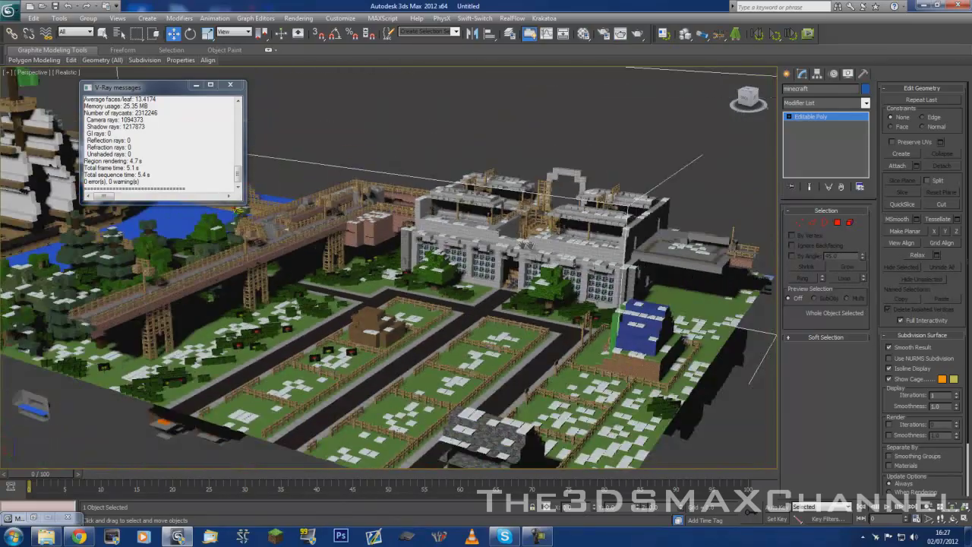
{"action": "scroll", "coordinate": [480, 253], "scroll_direction": "up", "scroll_amount": 5}
{"action": "middle_click_drag", "start_coordinate": [462, 248], "coordinate": [509, 190]}
{"action": "scroll", "coordinate": [334, 144], "scroll_direction": "up", "scroll_amount": 1}
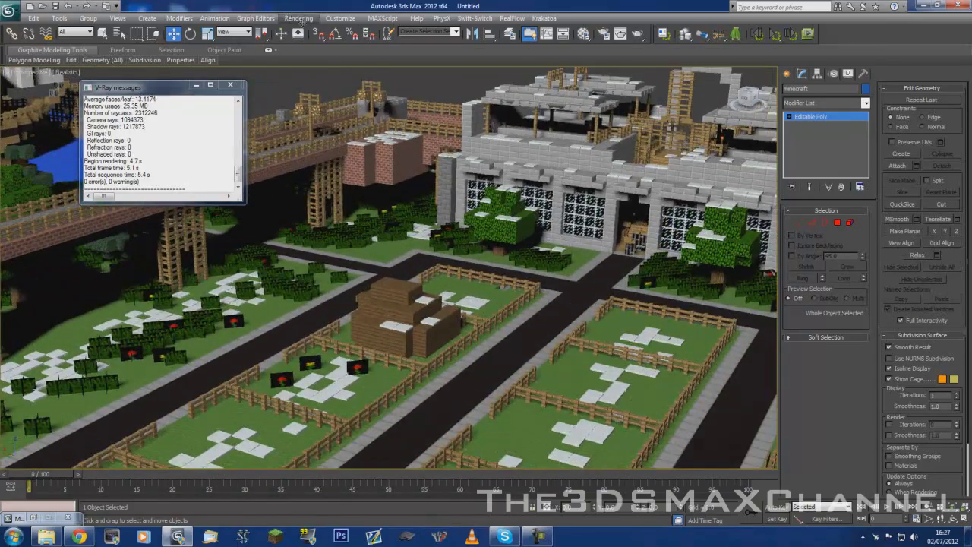